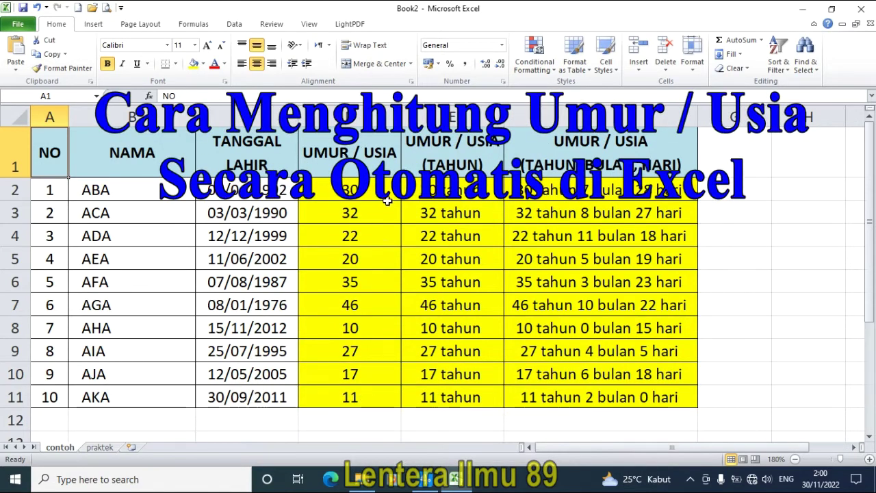
- Examine the results and formulas in the three age columns, D2:F11, of the contoh sheet
left_click_drag(388, 193, 510, 392)
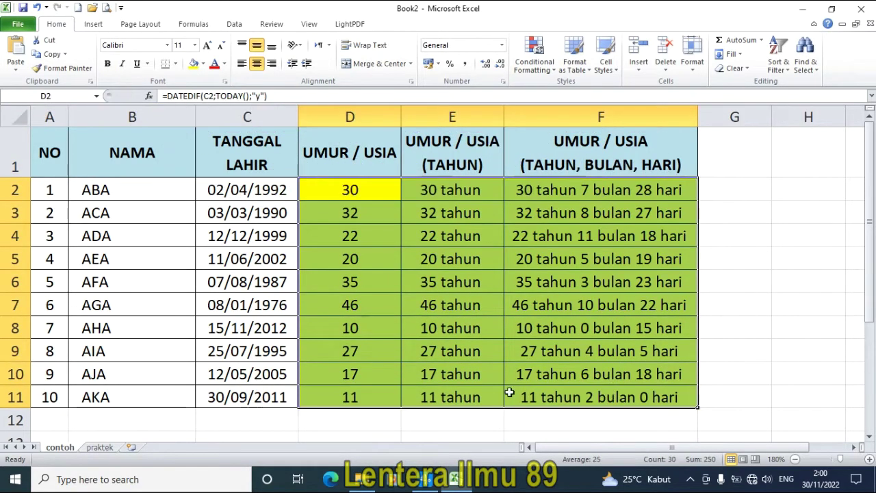
left_click(346, 419)
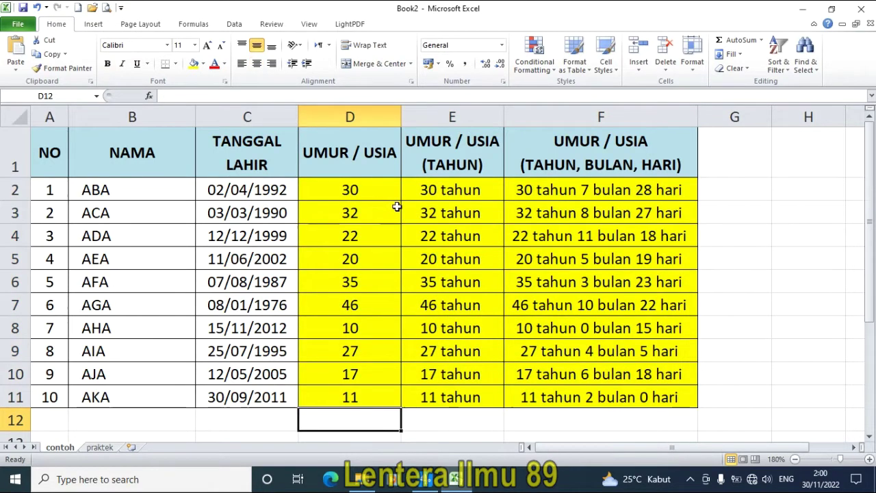
left_click_drag(390, 191, 391, 395)
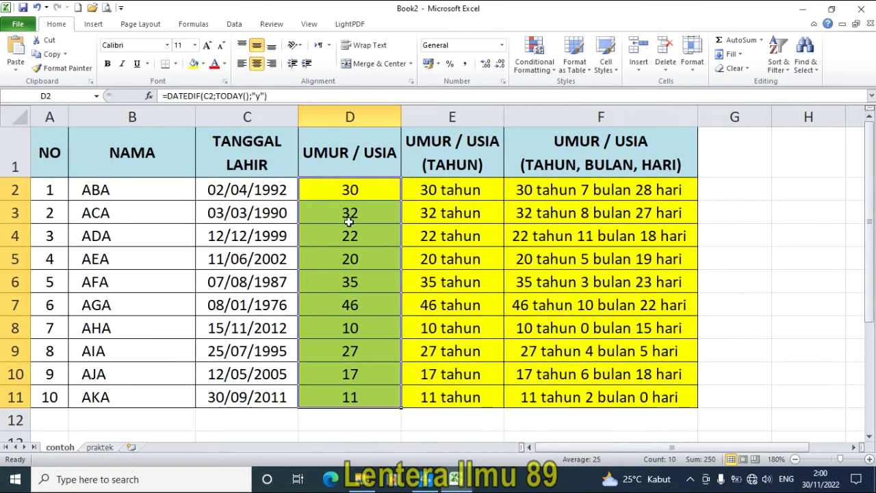
left_click(353, 328)
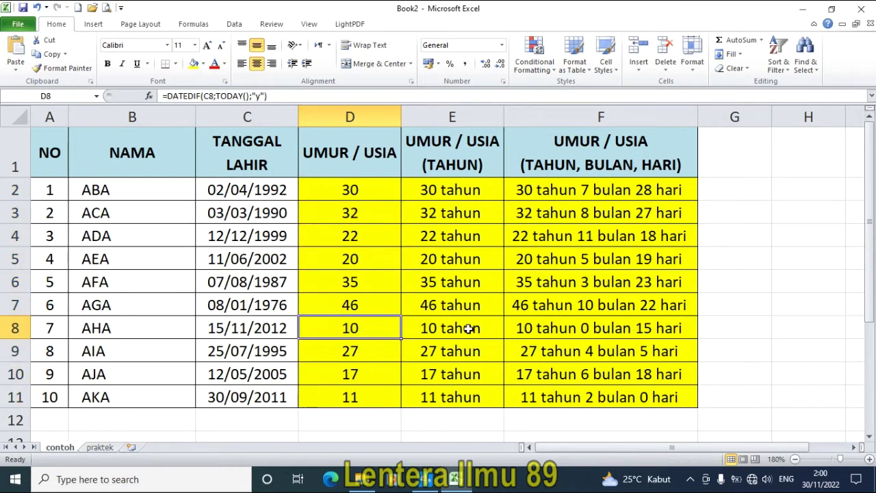
left_click(471, 298)
left_click(475, 283)
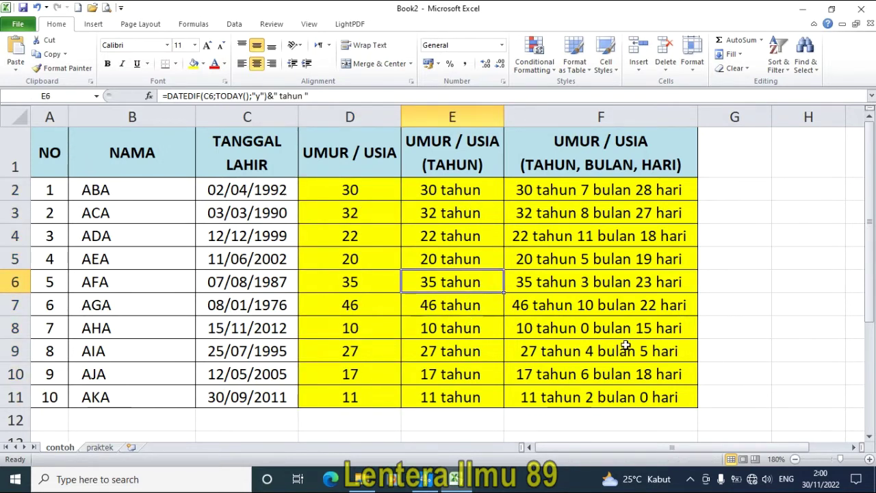
left_click(600, 250)
left_click_drag(621, 207, 630, 374)
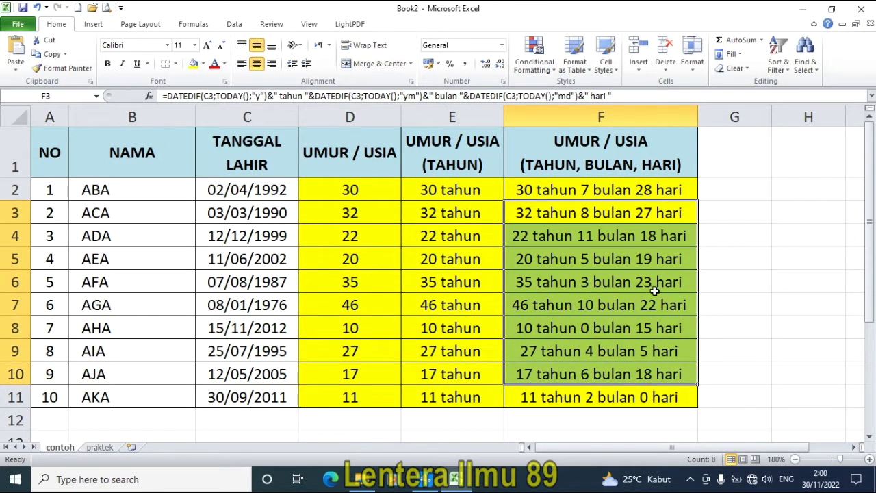
left_click(335, 329)
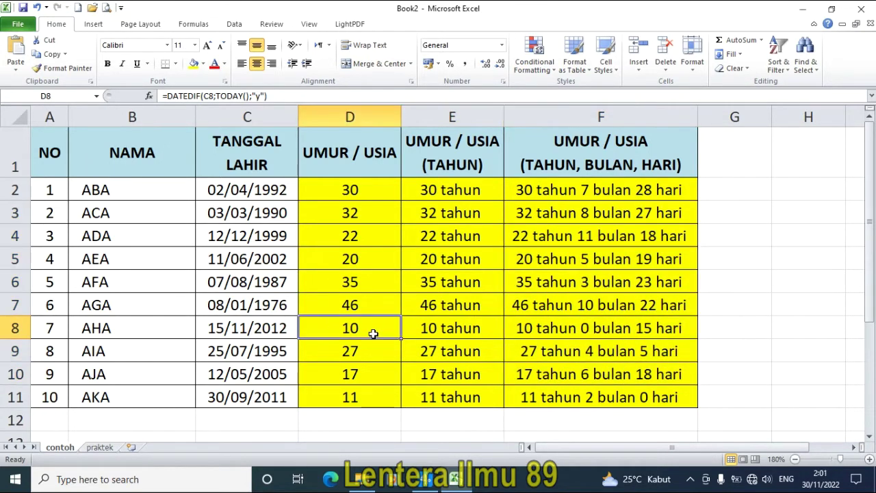
- Switch to the praktek sheet and go to the first cell under UMUR / USIA, D2
left_click(100, 448)
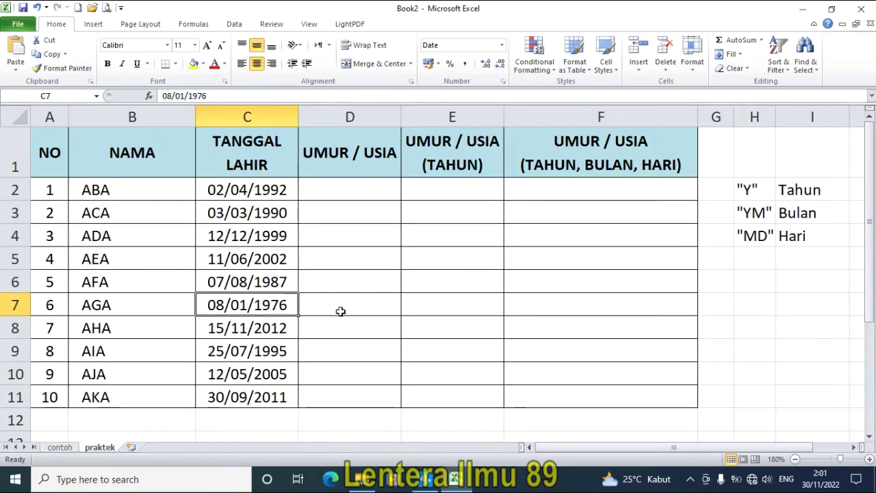
left_click(349, 259)
left_click_drag(370, 192, 597, 395)
left_click(349, 305)
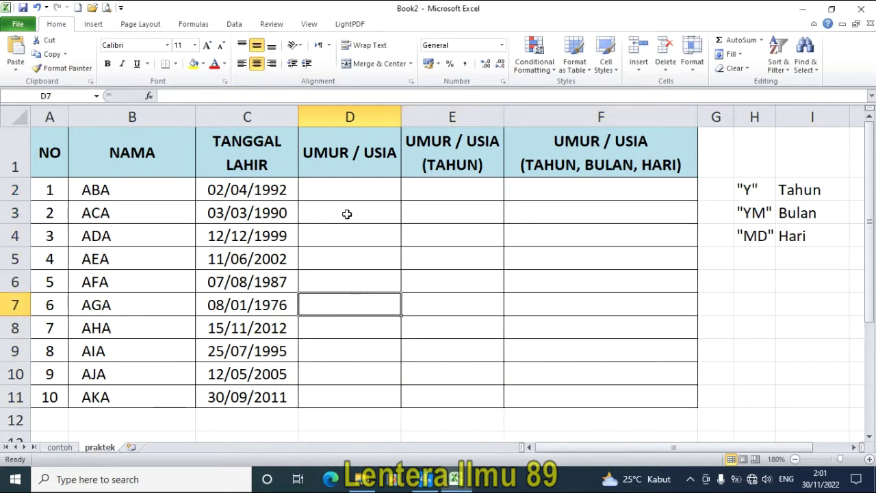
left_click(361, 191)
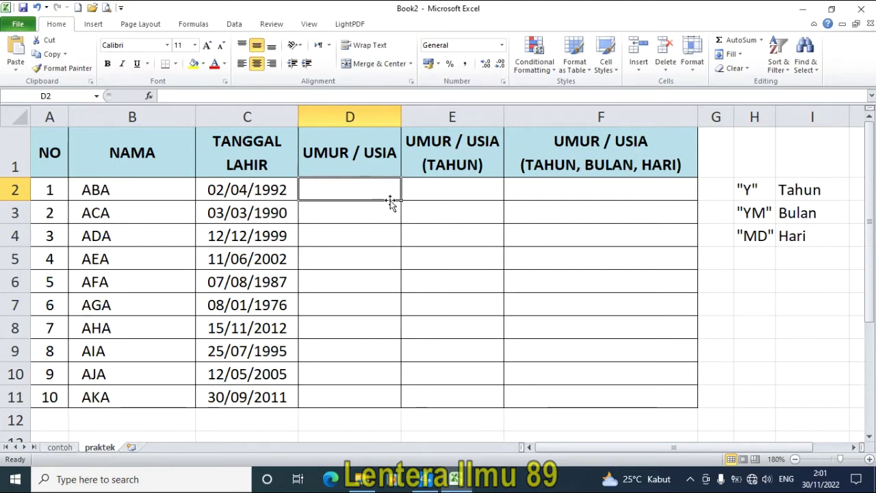
- Review the UMUR / USIA ages in D2:D11 on the contoh sheet and return to the praktek sheet
left_click(58, 447)
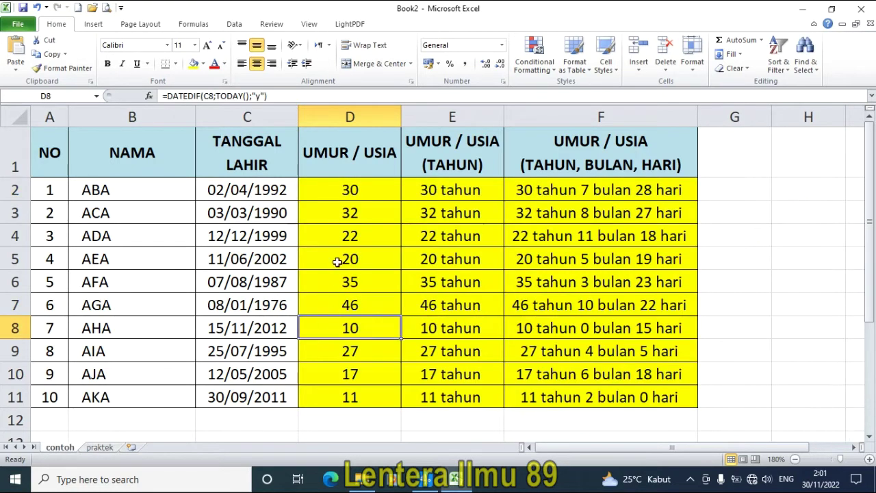
left_click_drag(350, 190, 348, 391)
left_click(100, 447)
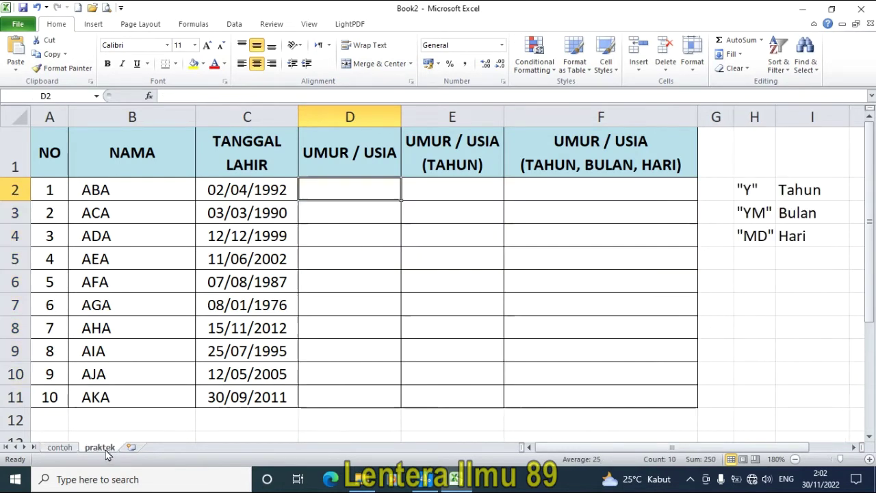
left_click(370, 277)
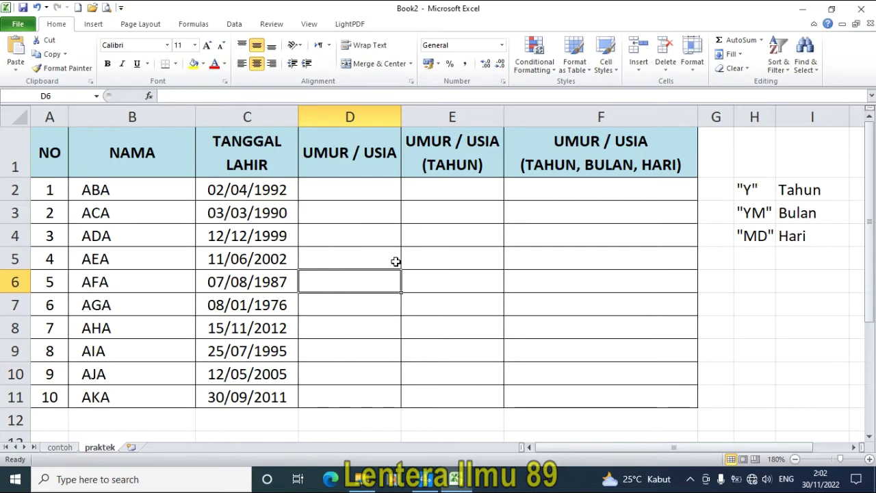
- Start a DATEDIF formula in D2 with the birth date in C2 as its first argument, followed by a semicolon
left_click(362, 194)
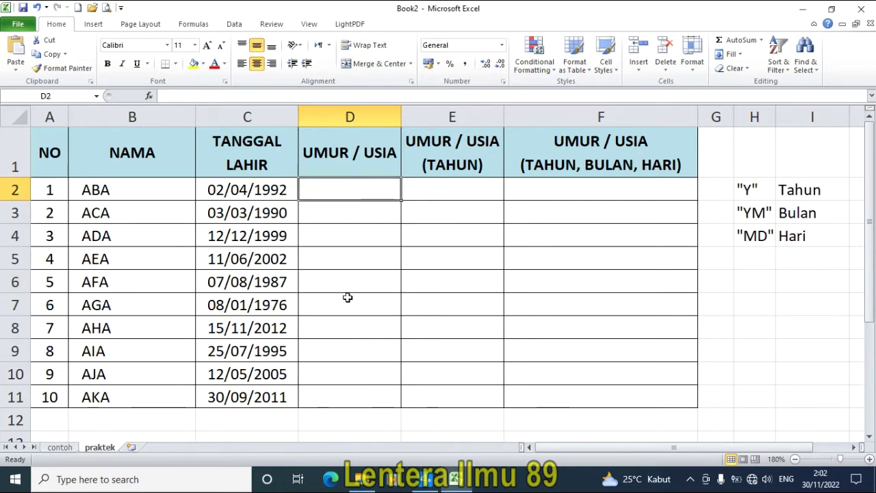
type("=")
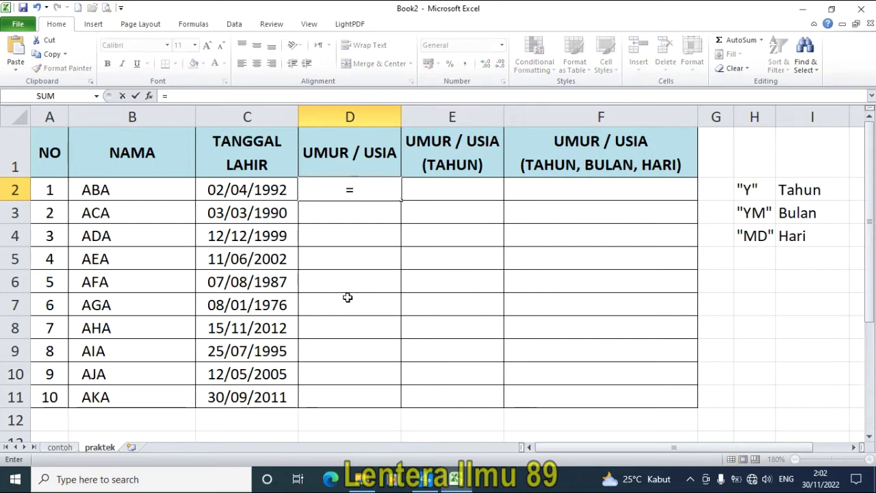
type("datef")
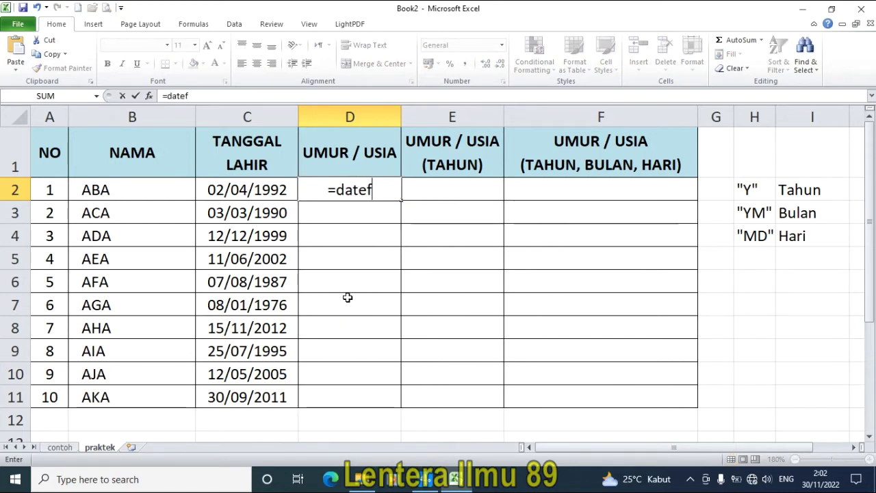
key("BackSpace")
type("dif")
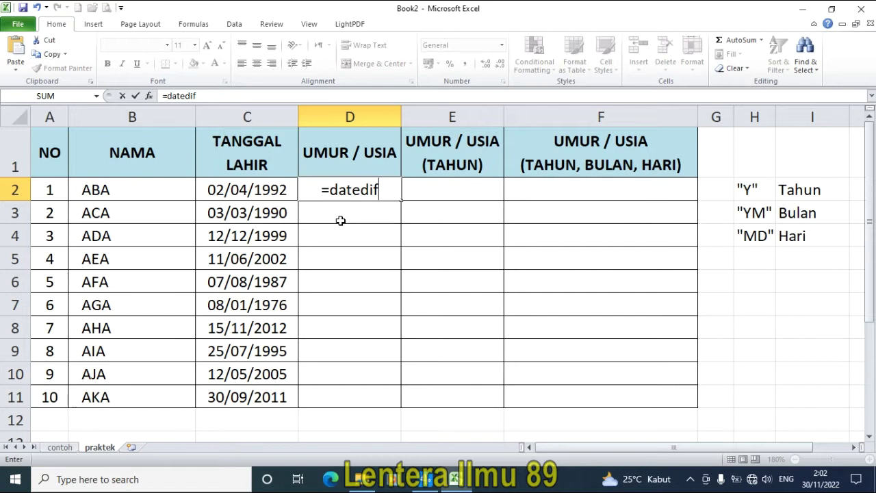
type("(")
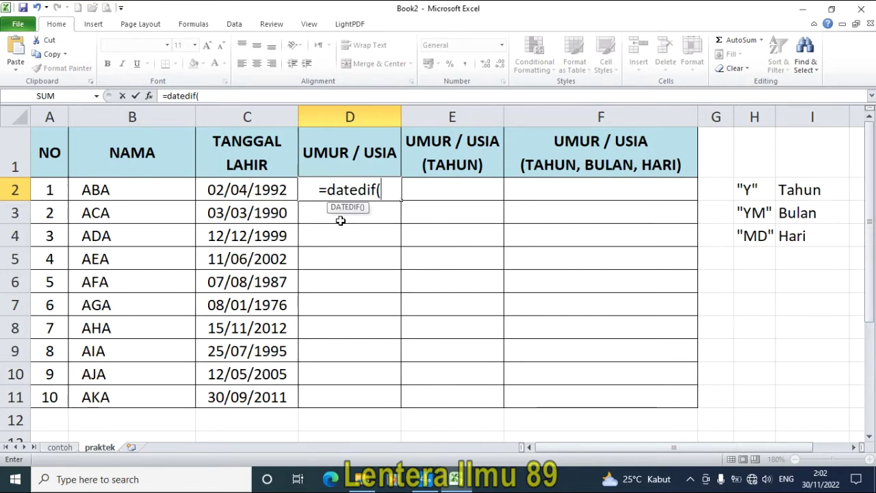
left_click(256, 194)
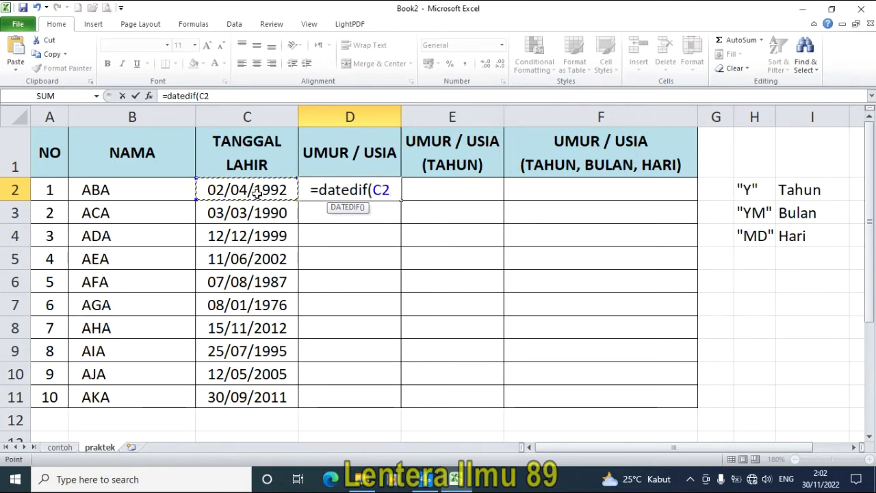
type(";")
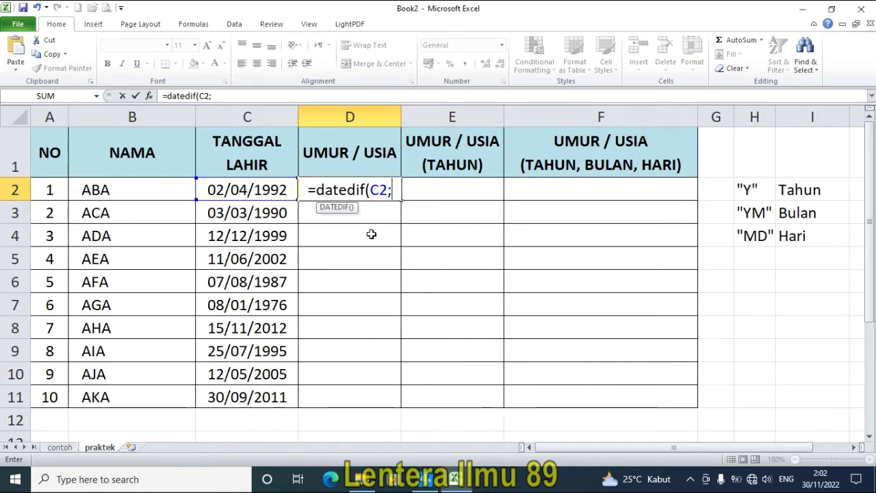
- Try a comma as the argument separator after C2 and restore the semicolon
key("BackSpace")
type(",")
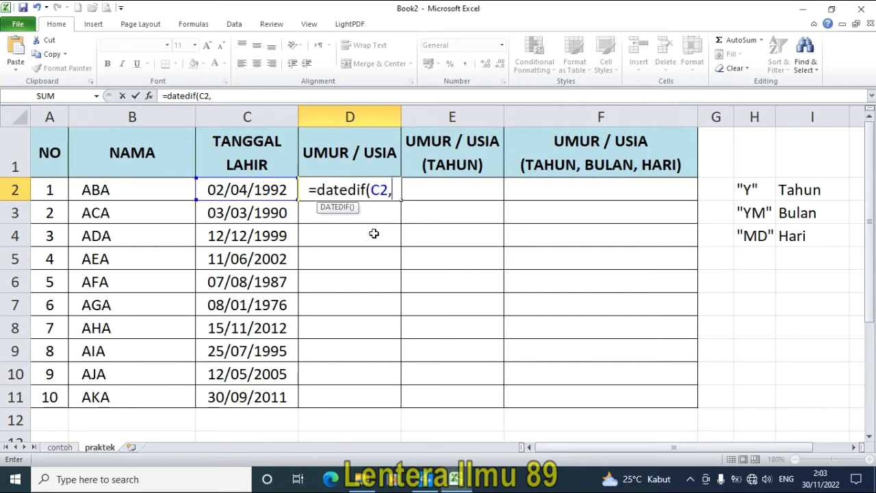
key("BackSpace")
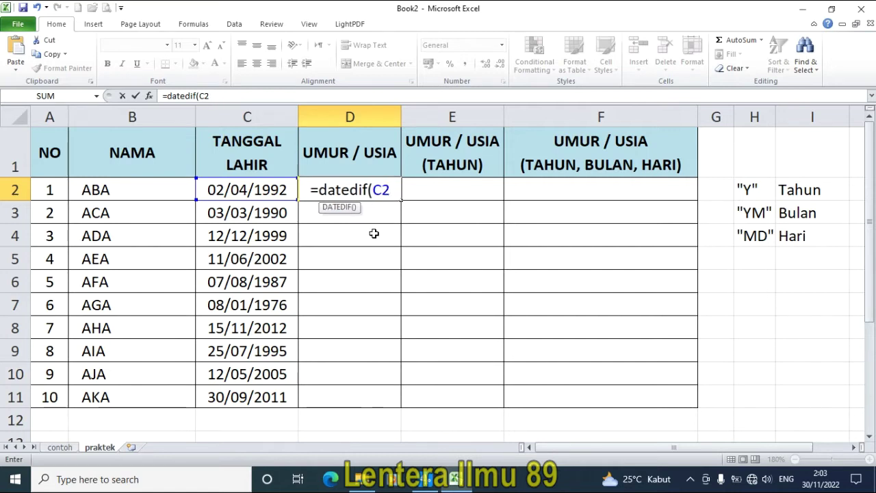
type(";")
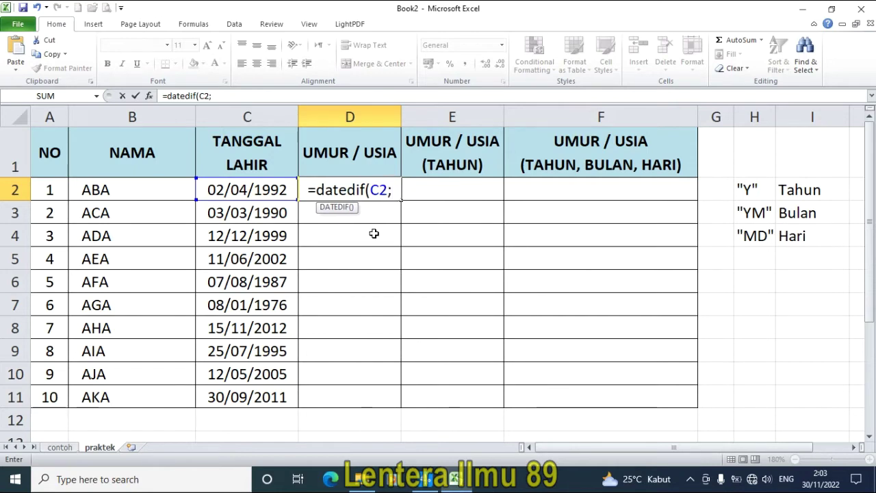
- Complete the DATEDIF formula in D2 with TODAY() as the end date and "y" as the unit, and enter it
type("today")
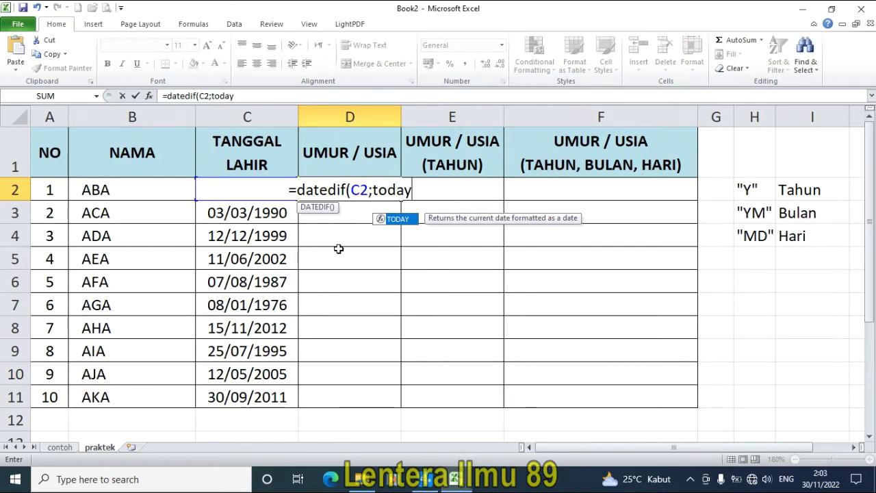
type("()")
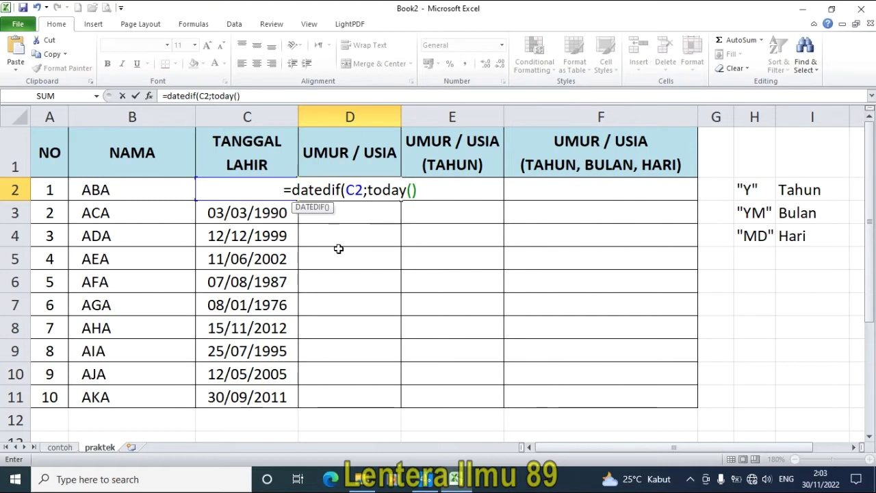
type(";")
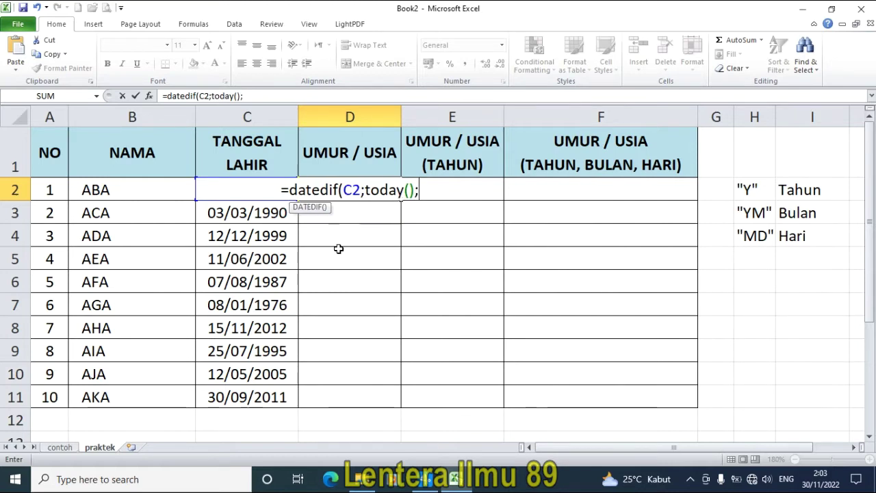
type("\"")
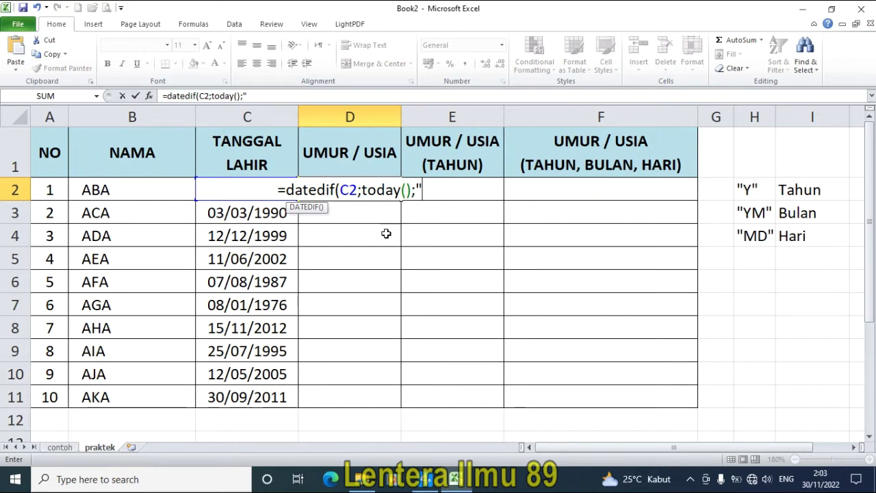
type("y")
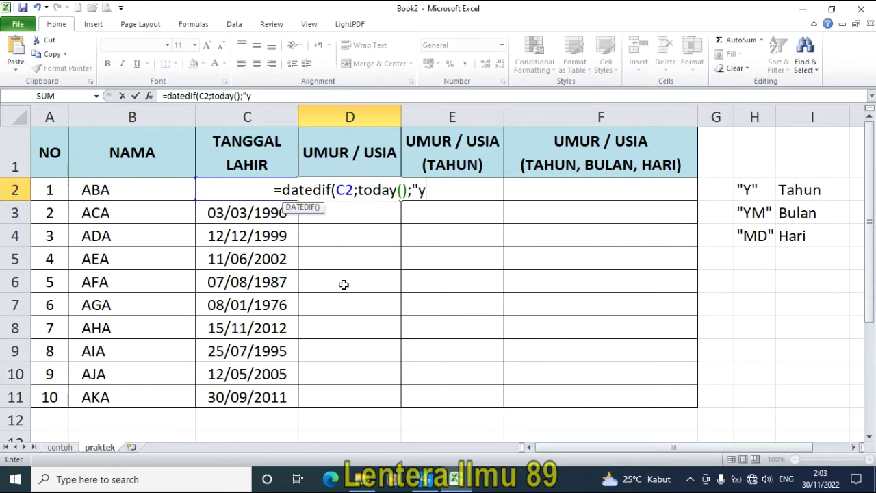
type("\"")
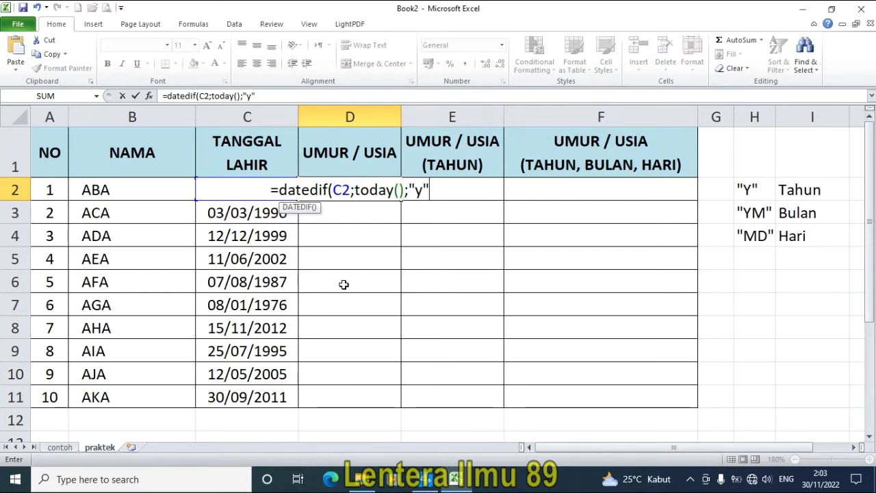
type(")")
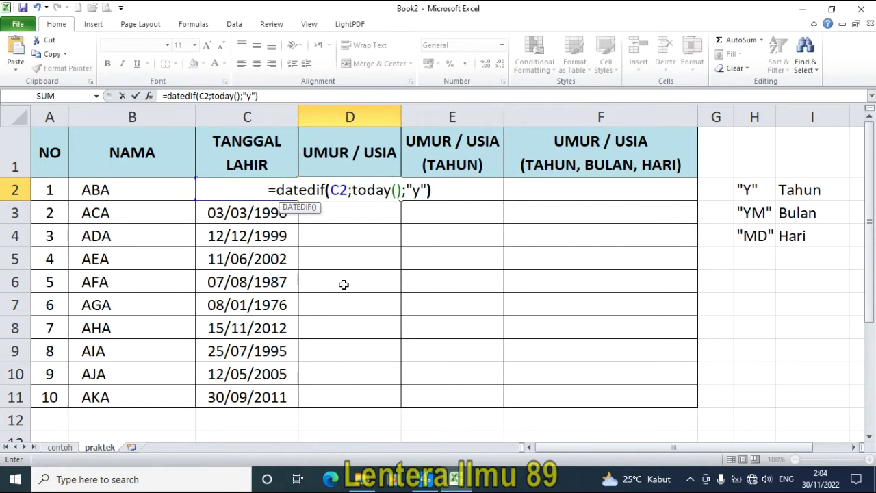
key("Return")
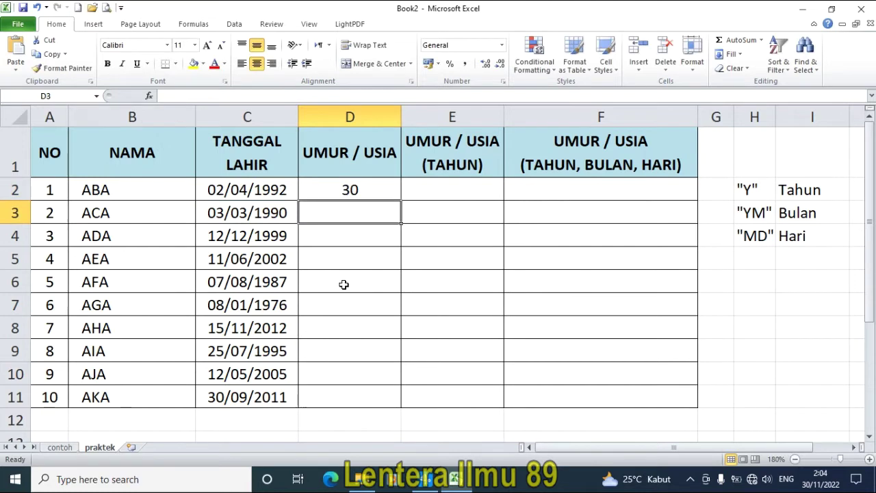
- Copy the age formula from D2 down the UMUR / USIA column through D11
left_click(377, 197)
left_click(369, 254)
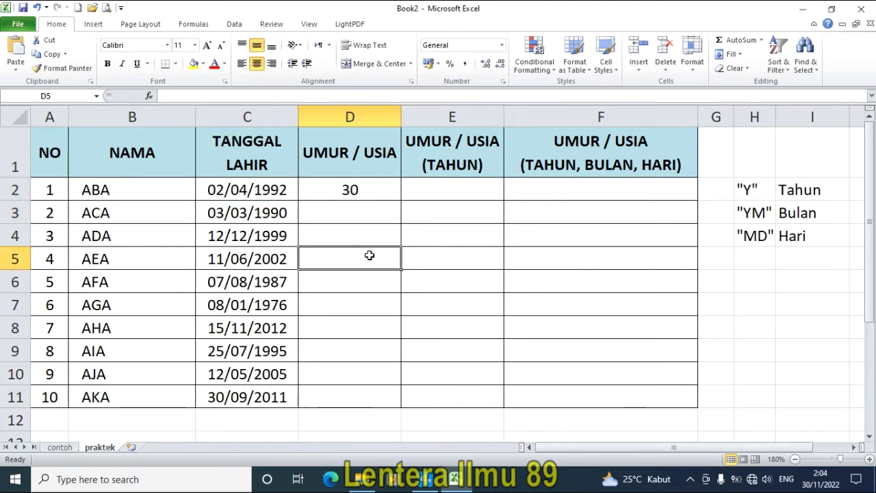
left_click(365, 196)
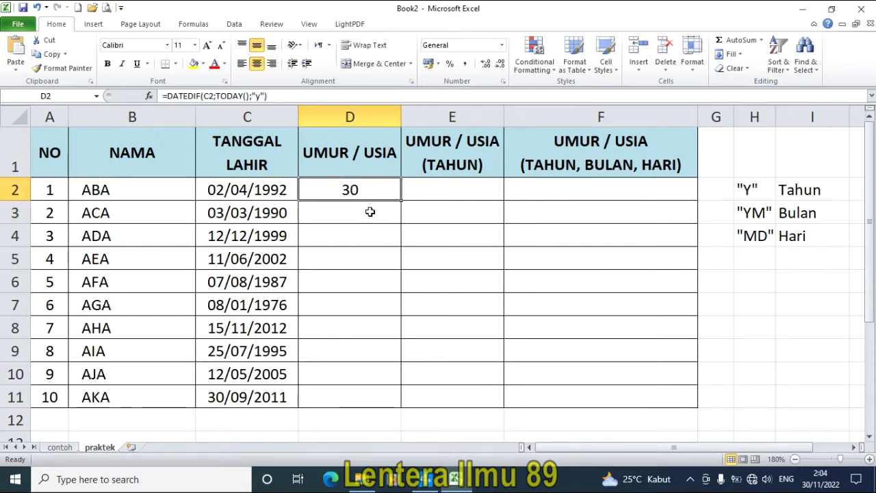
left_click(373, 236)
left_click(374, 217)
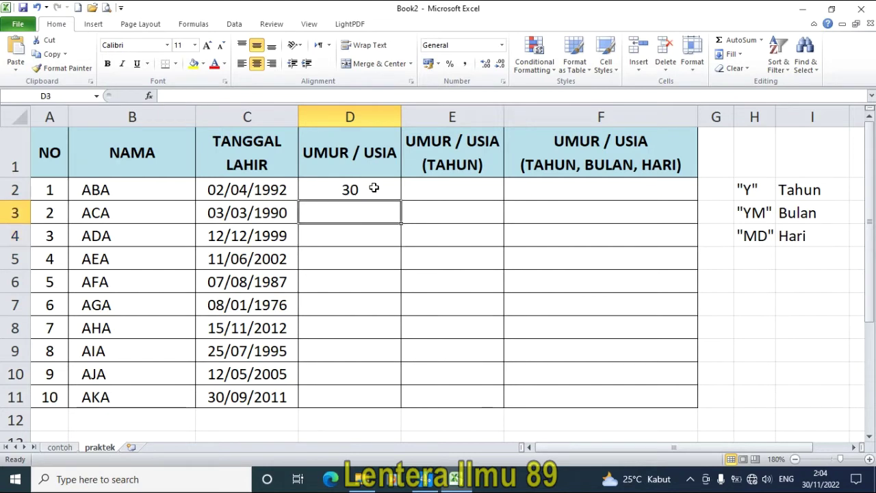
left_click(375, 189)
left_click_drag(401, 202, 397, 402)
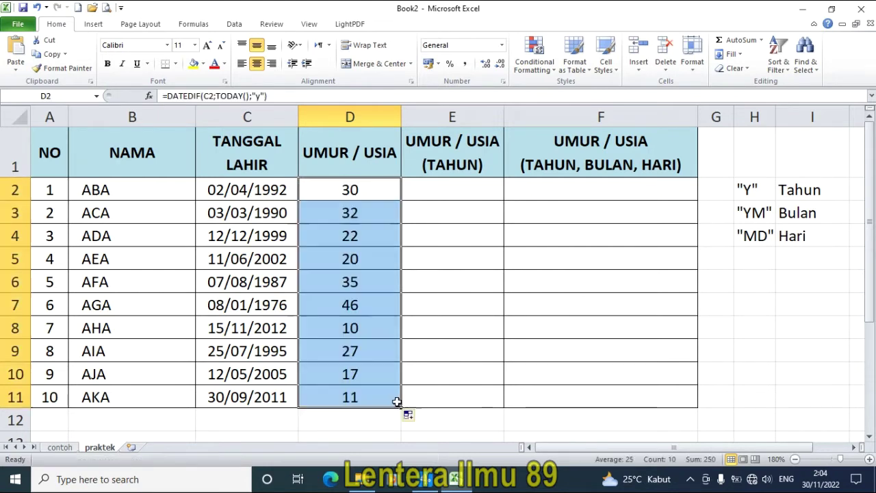
- Review the ages in D2:D11 and examine the UMUR / USIA (TAHUN) column on the contoh sheet as the model for column E
left_click(457, 295)
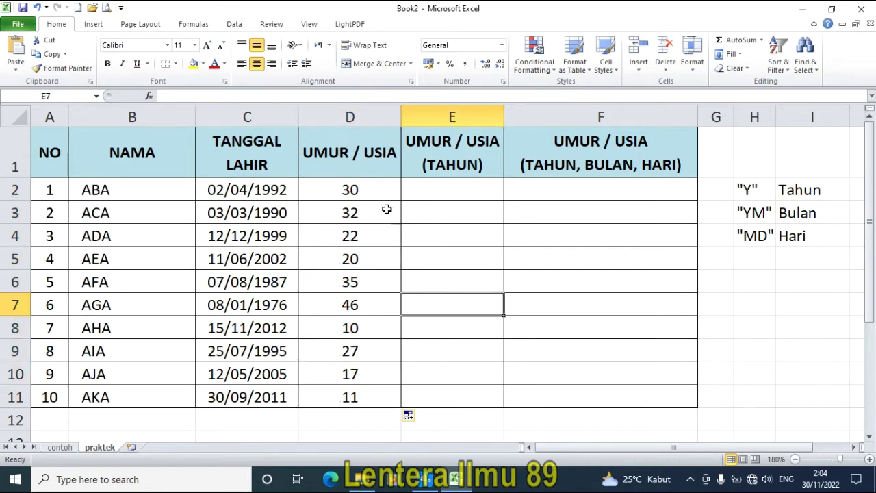
left_click_drag(386, 191, 385, 401)
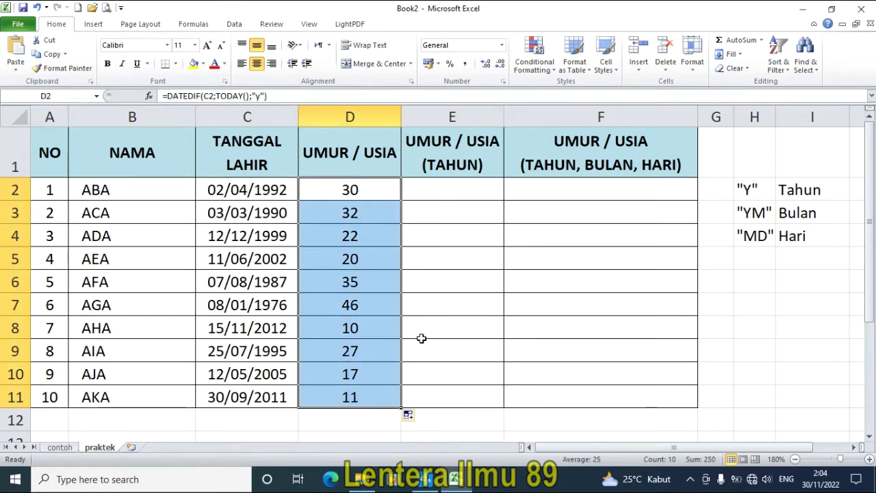
left_click(454, 283)
left_click(472, 197)
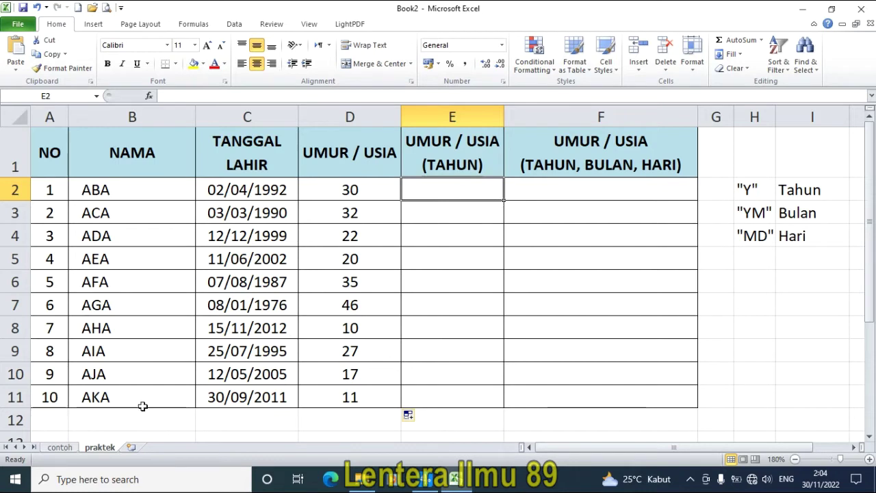
left_click(61, 446)
left_click_drag(470, 193, 466, 400)
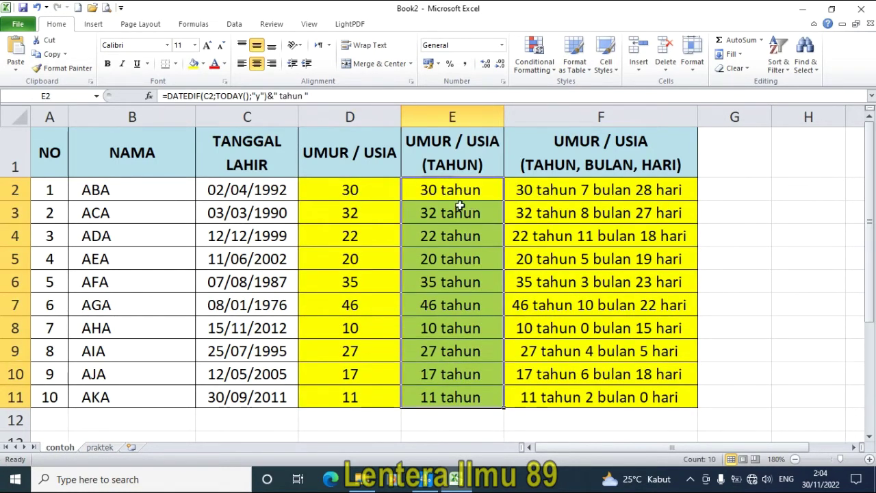
left_click(97, 448)
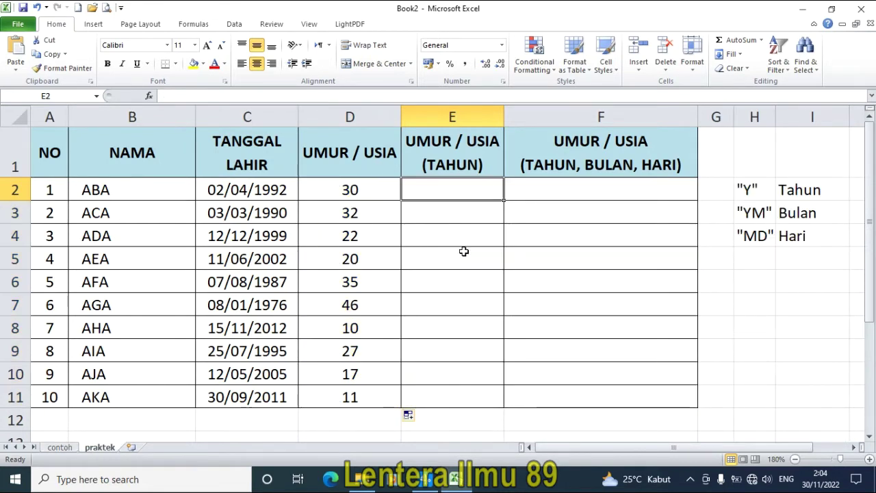
- Start a DATEDIF formula in E2 on the praktek sheet with C2 as its first argument, followed by a semicolon
type("=")
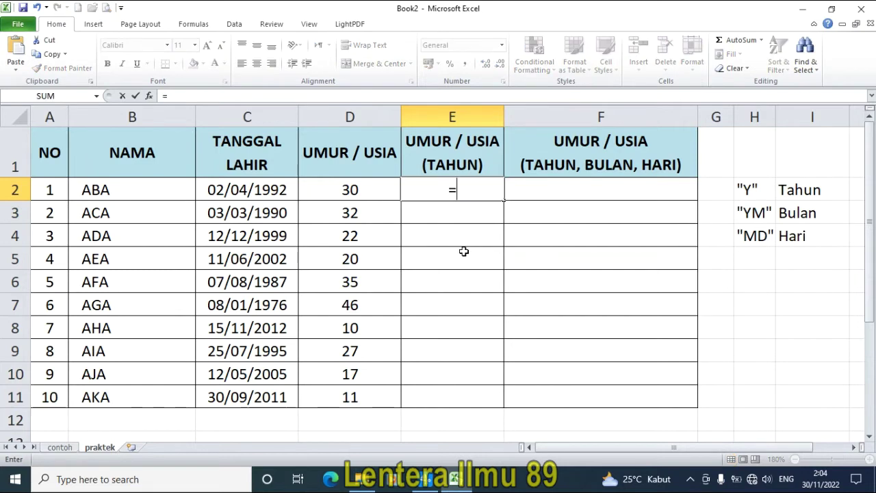
type("date")
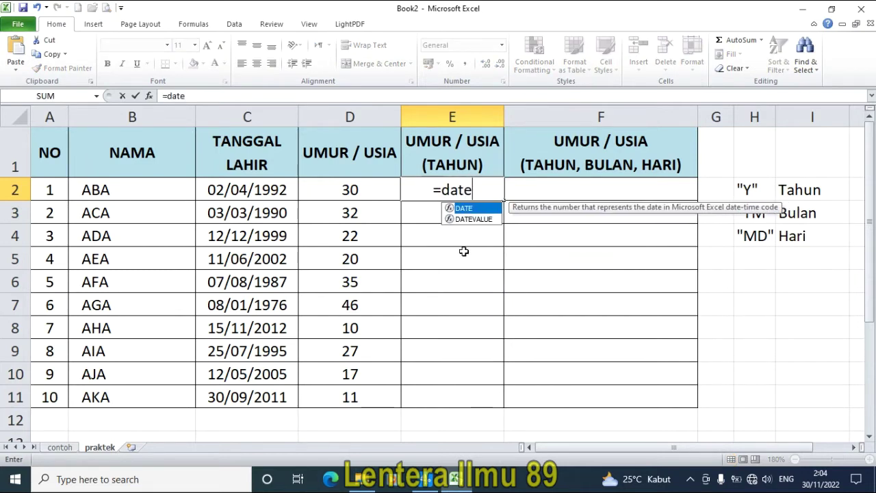
type("dif")
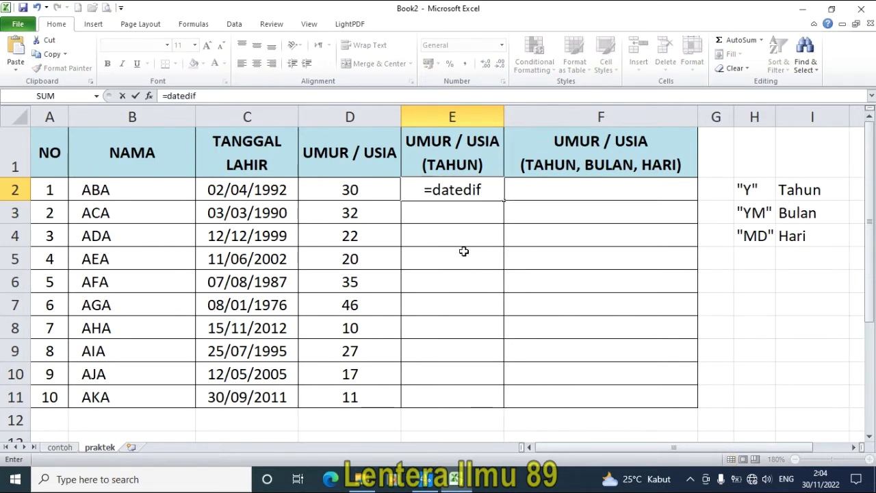
type("(")
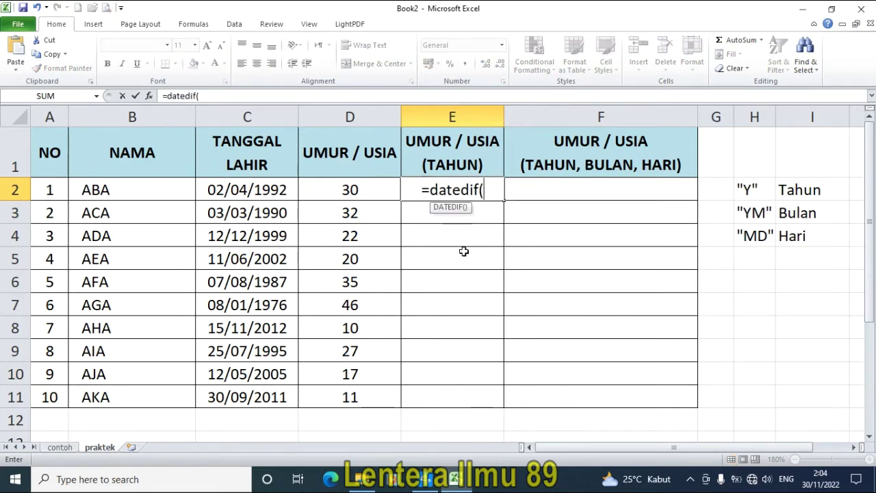
left_click(262, 193)
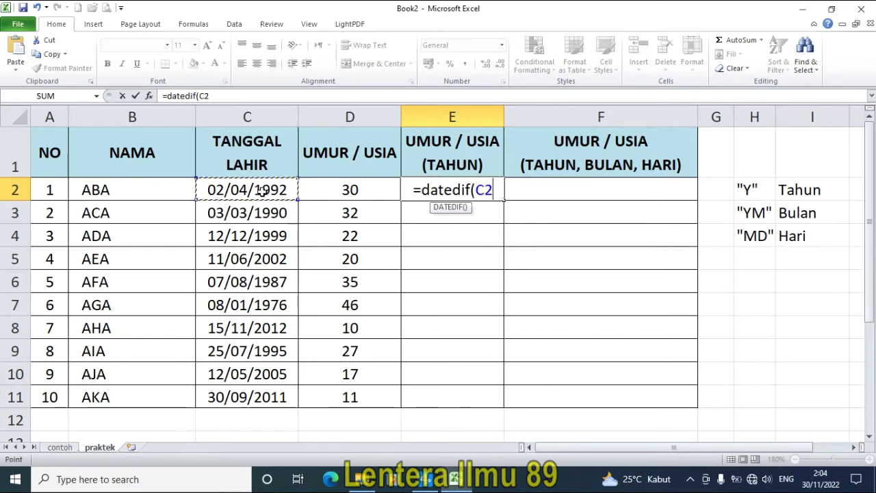
type(";")
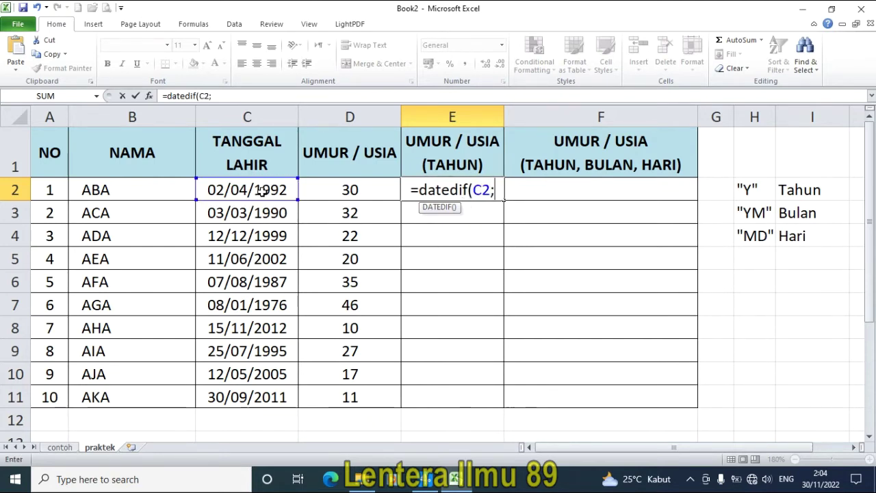
- Complete the DATEDIF formula in E2 with TODAY() as the end date and "y" as the unit
type("today")
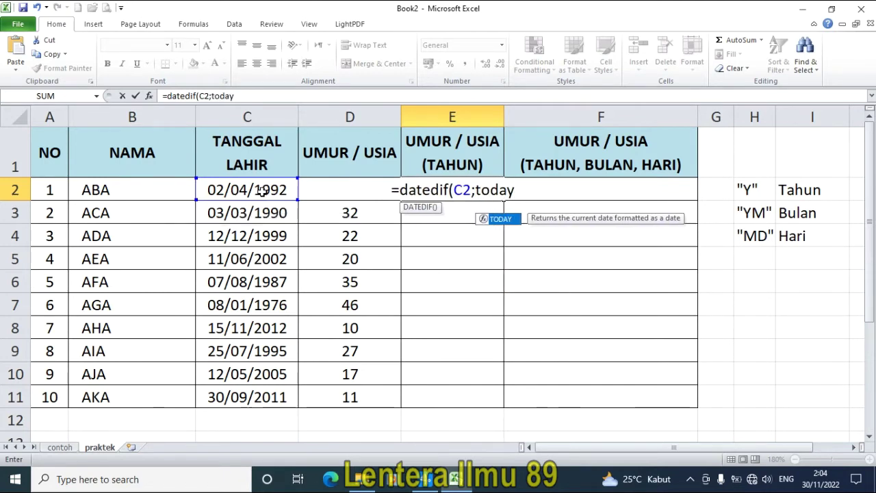
type("()")
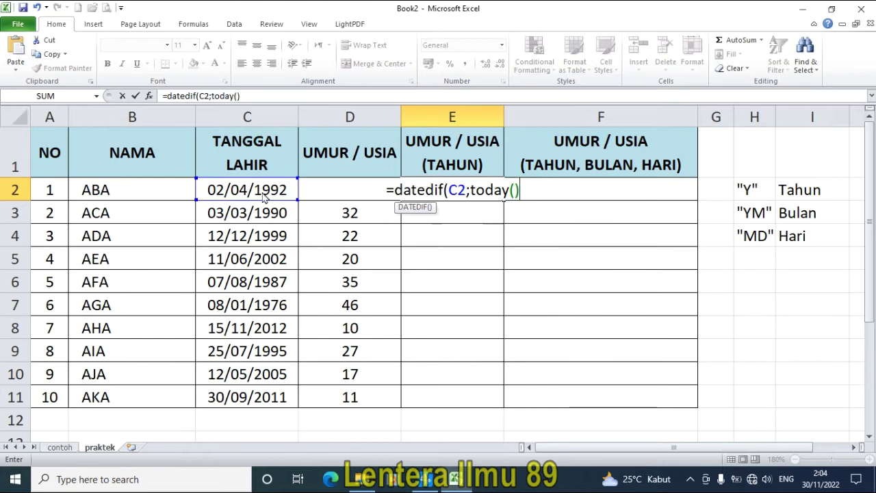
type(";")
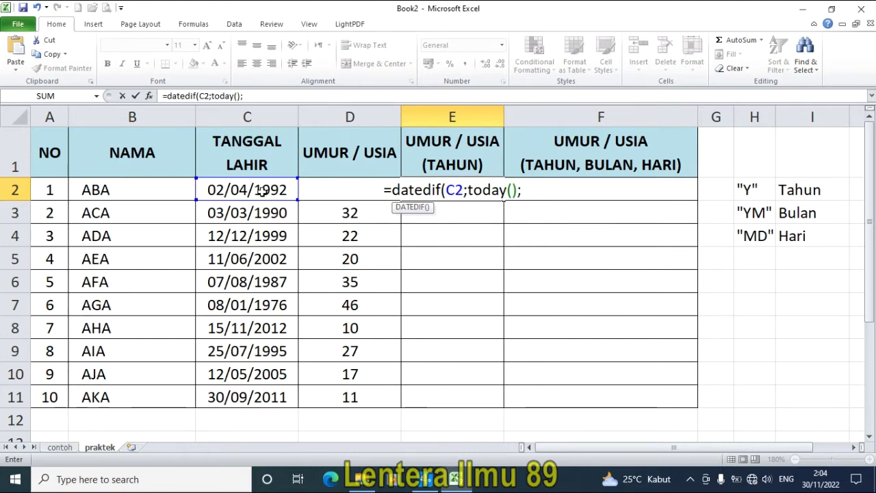
type("\"")
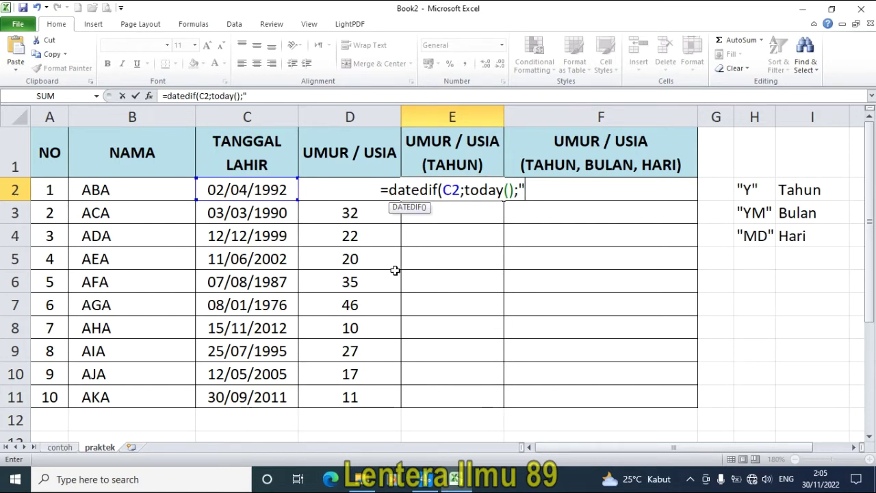
type("y")
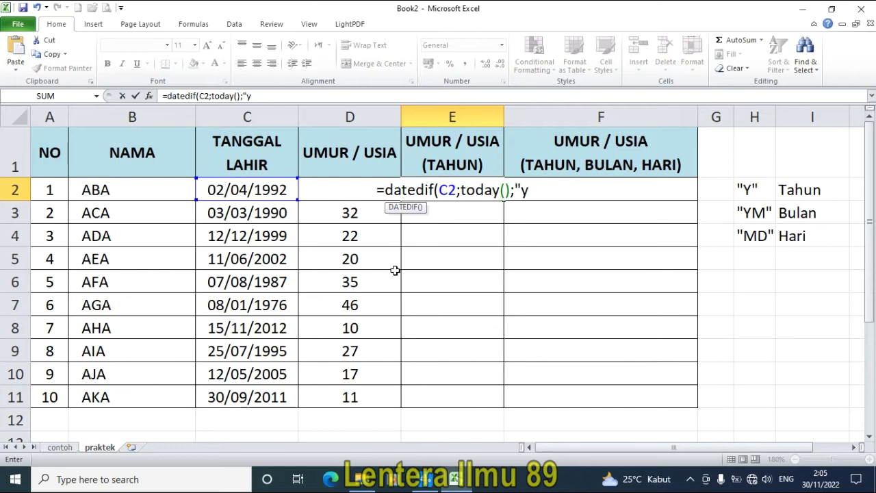
type("\"")
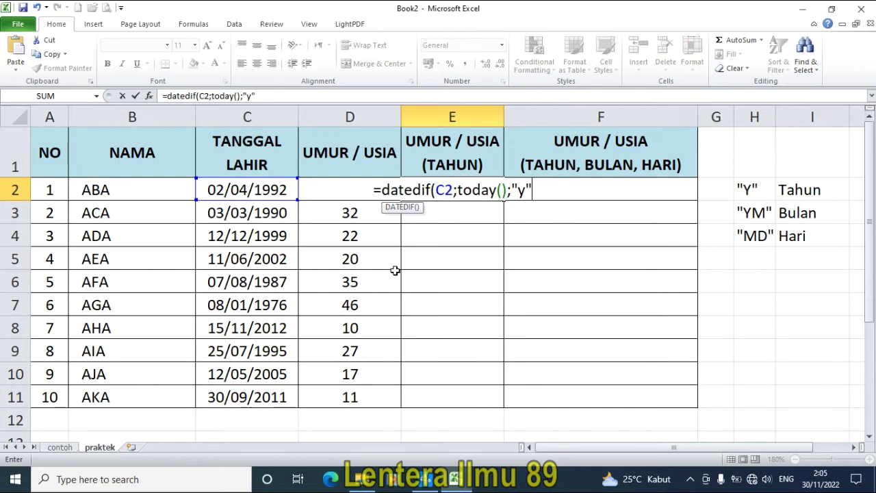
type(")")
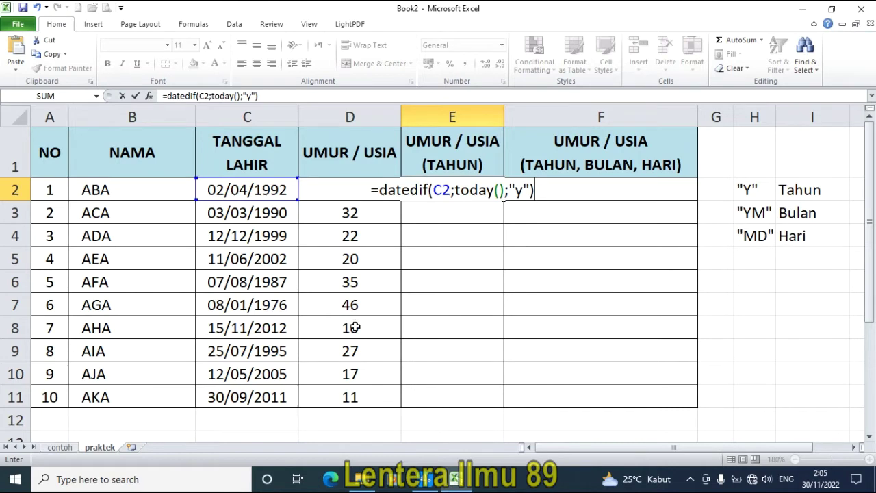
- Check the year wording on the contoh sheet and append &" tahun " to the DATEDIF formula in E2 on the praktek sheet
left_click(61, 448)
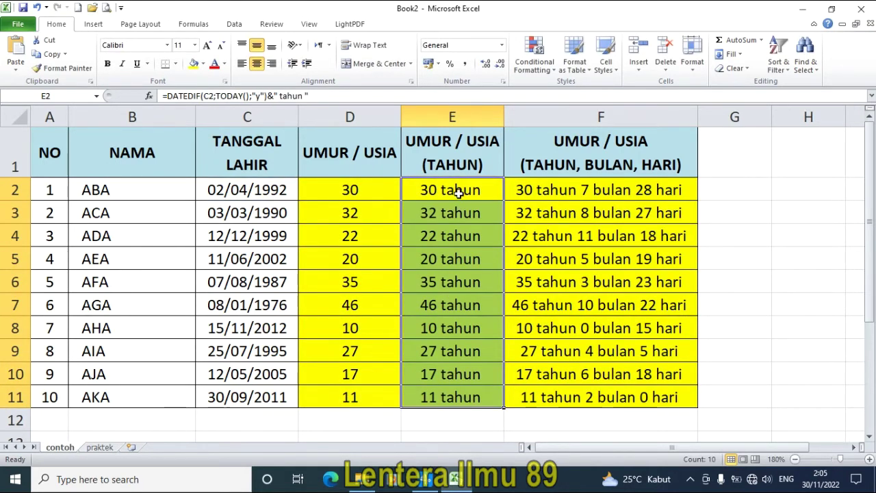
left_click(98, 449)
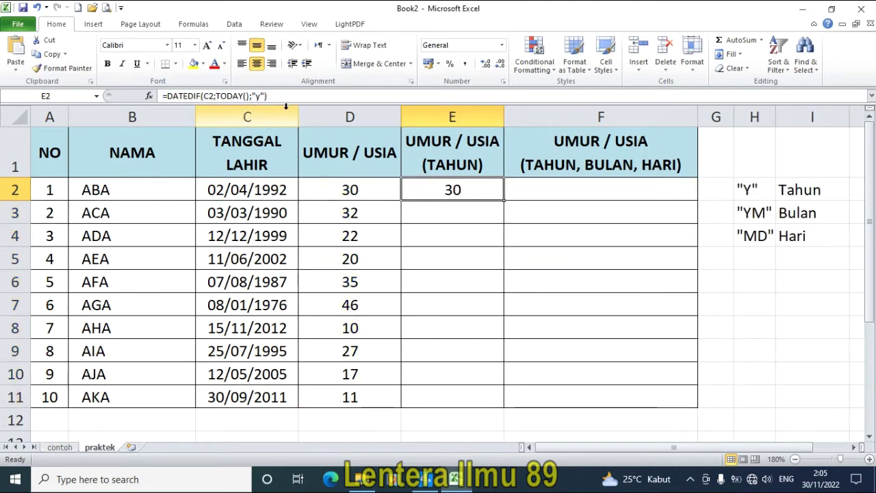
double_click(476, 191)
left_click(552, 189)
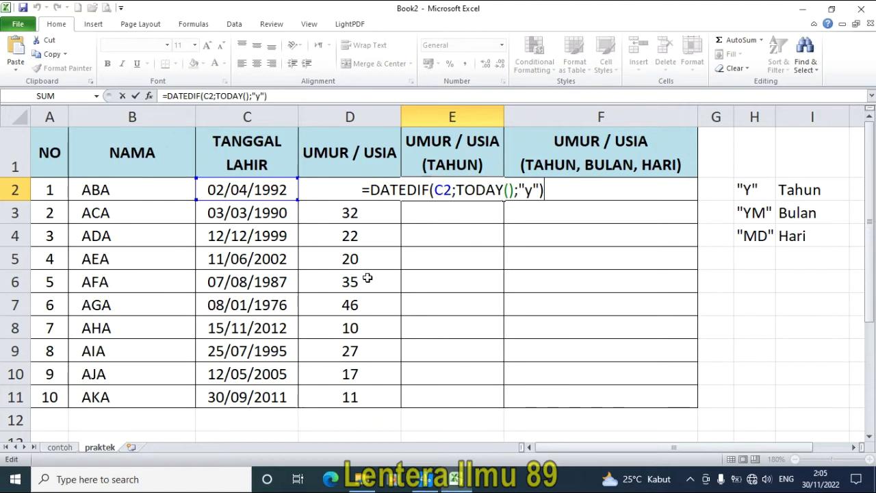
type("&")
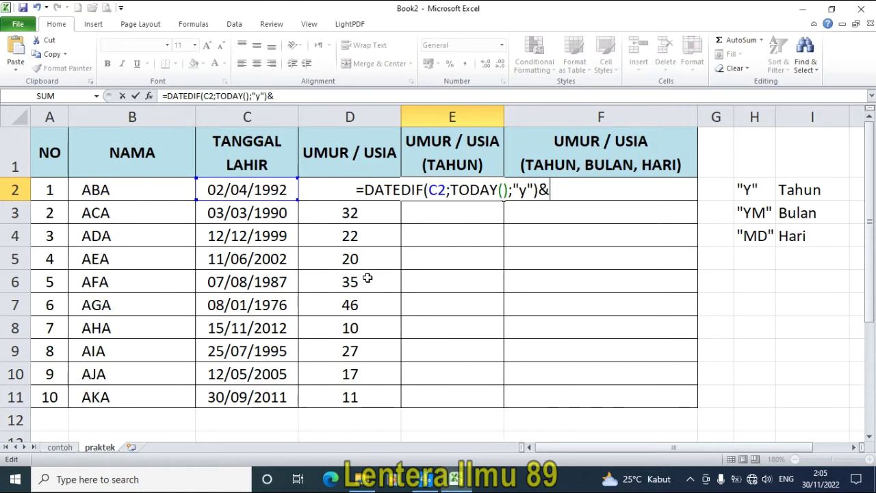
type("\"")
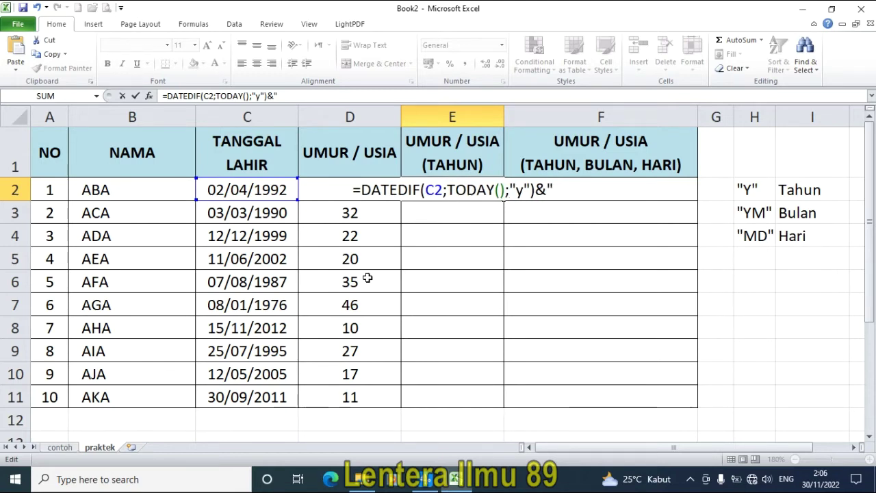
type("tahun")
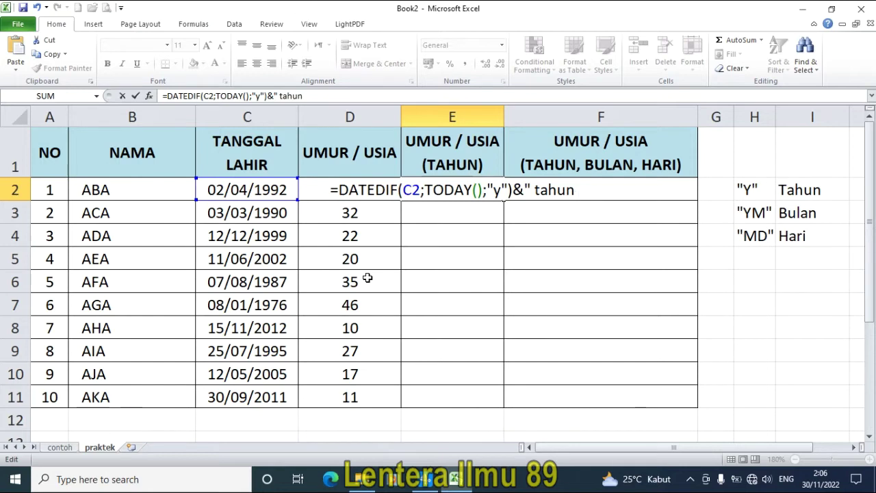
type("\"")
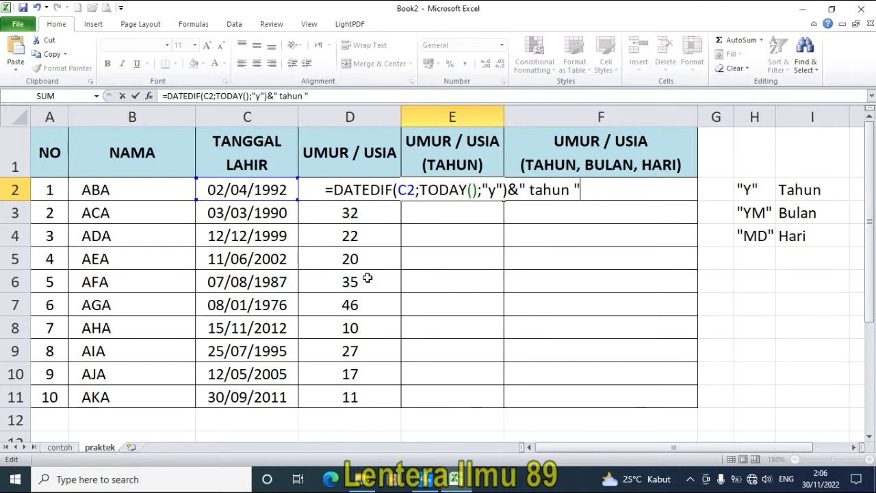
key("Return")
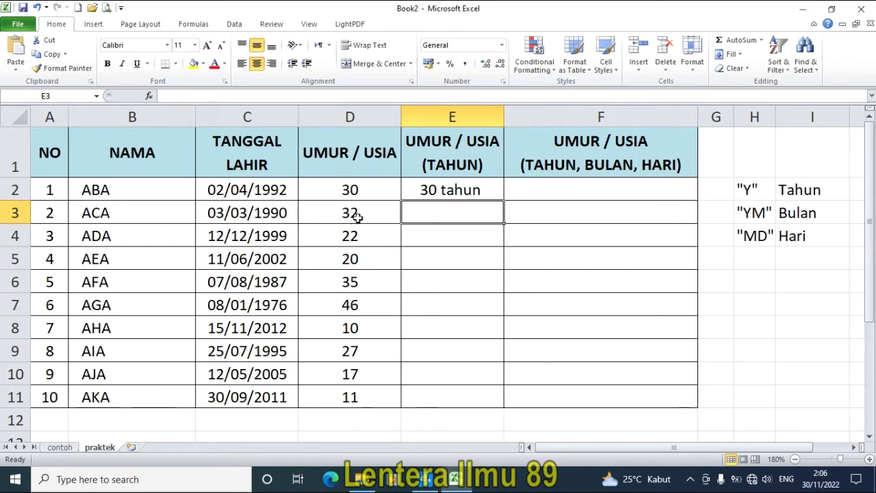
- Compare the formulas in D2 and E2, examining the &" tahun " part at the end of E2
left_click(352, 194)
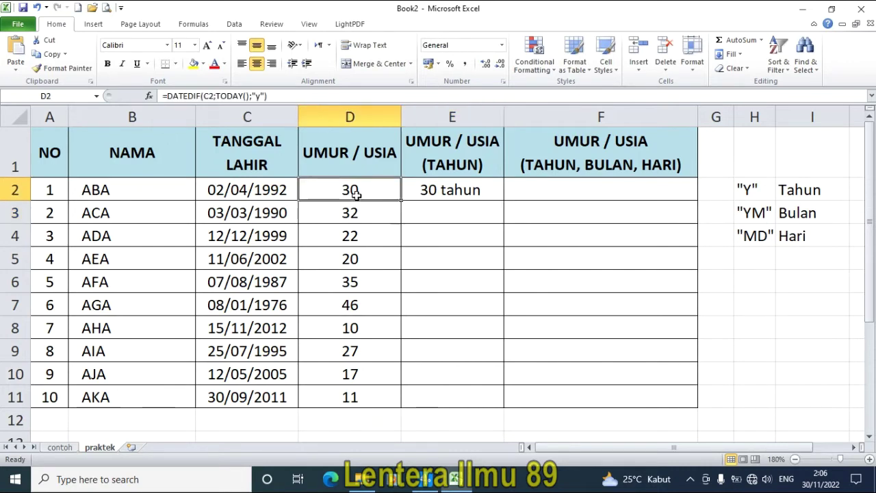
left_click(471, 193)
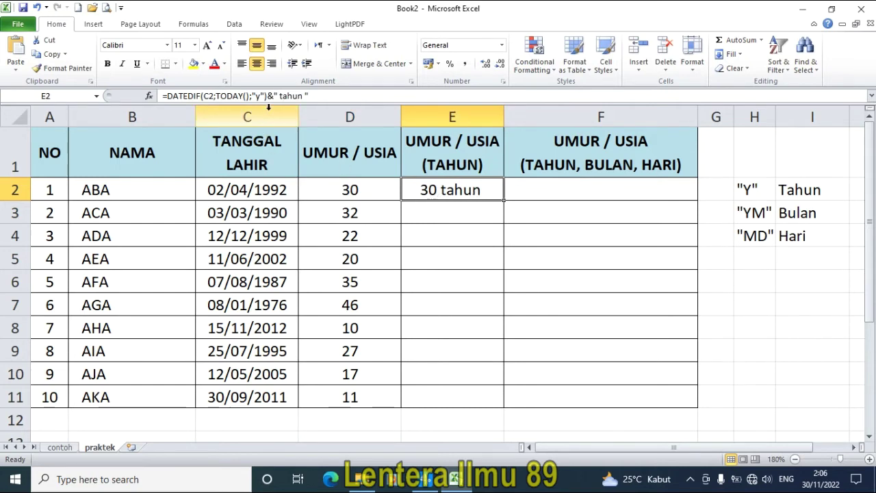
left_click_drag(267, 95, 309, 95)
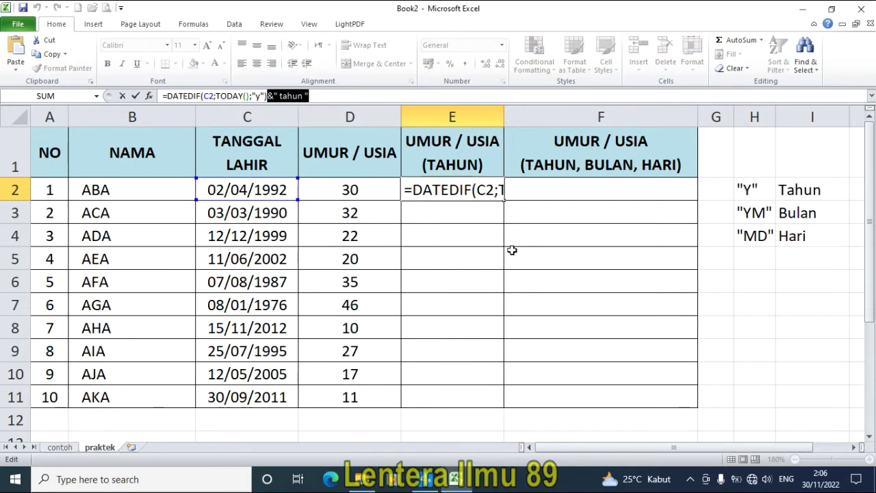
left_click(465, 256)
- Copy the age formula from E2 down the UMUR / USIA (TAHUN) column through E11
left_click(468, 189)
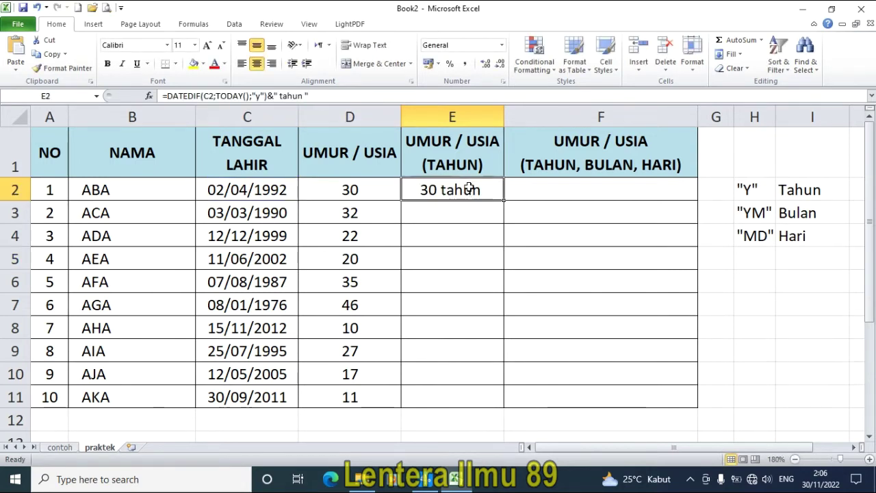
left_click_drag(504, 200, 490, 411)
left_click(567, 297)
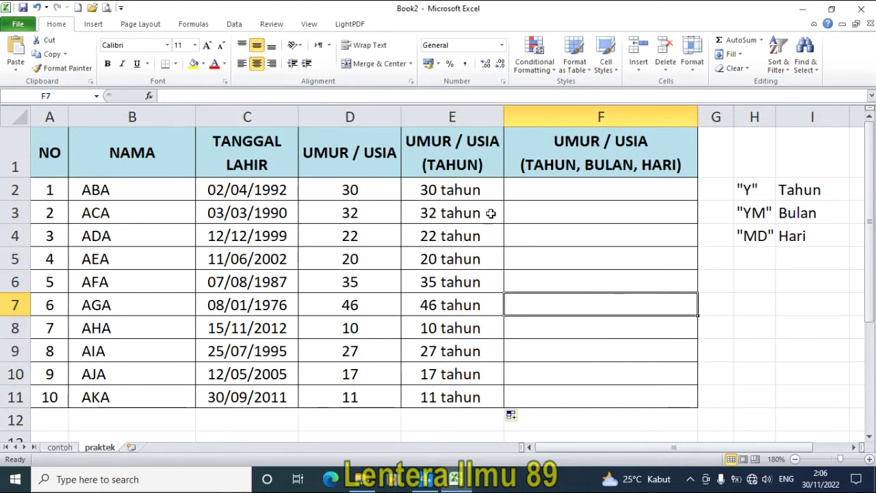
- Check the years, months and days column on the contoh sheet and start a DATEDIF formula in F2 on praktek with C2 as start date
left_click(579, 187)
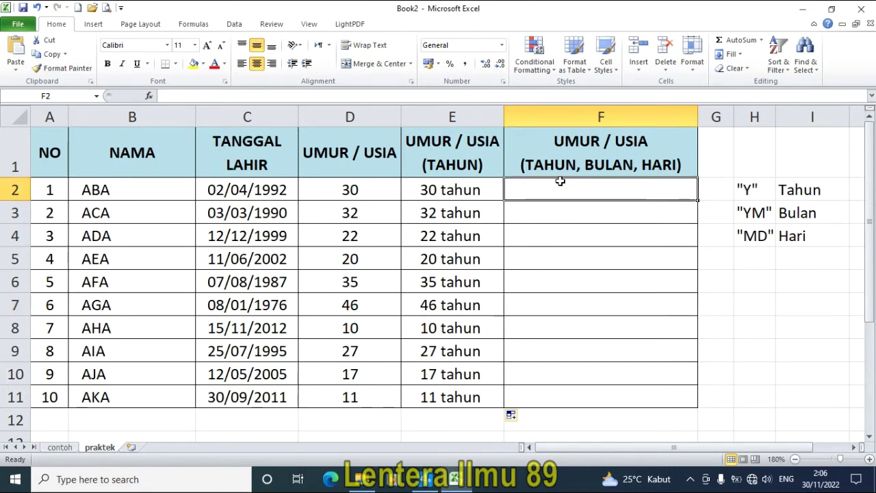
left_click(60, 446)
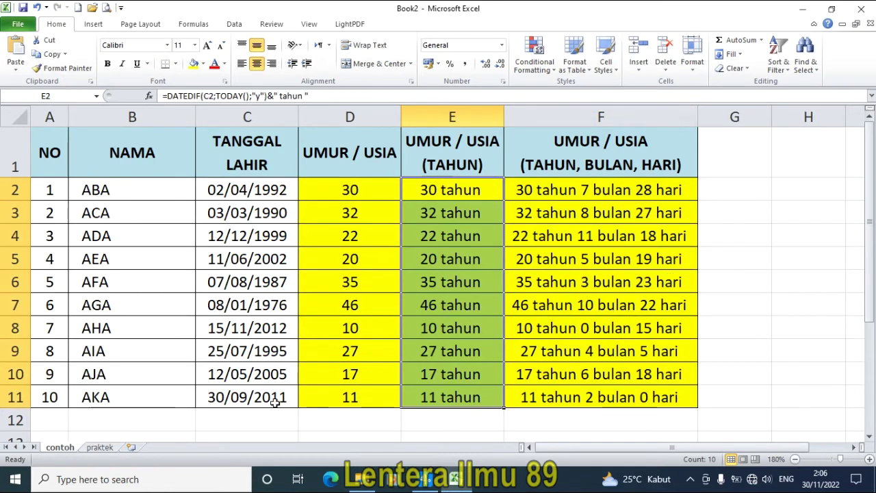
left_click(101, 447)
left_click(595, 277)
left_click(593, 193)
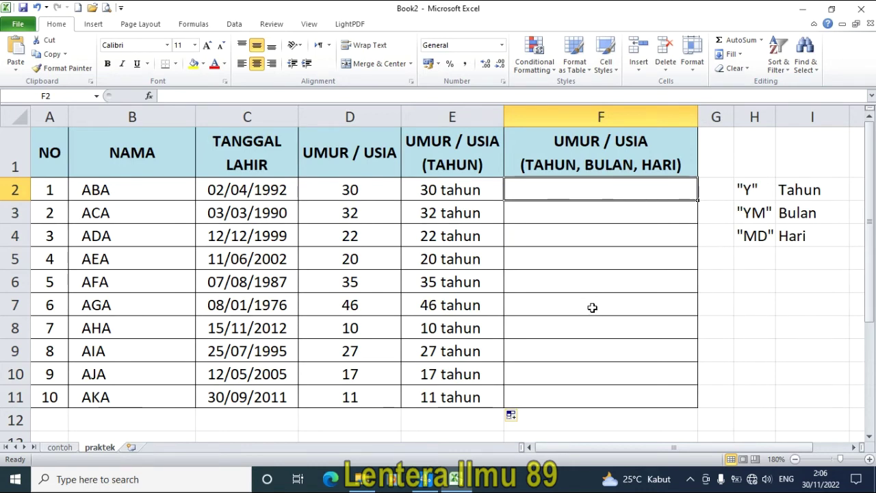
type("=date")
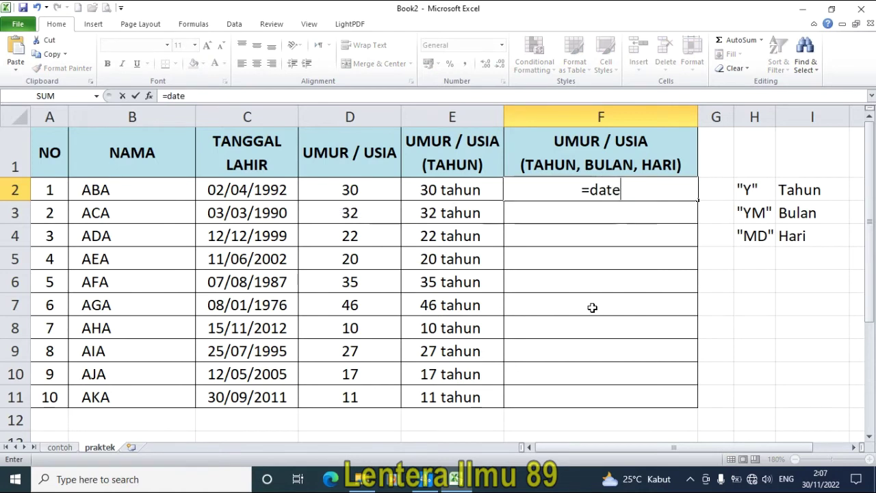
type("did")
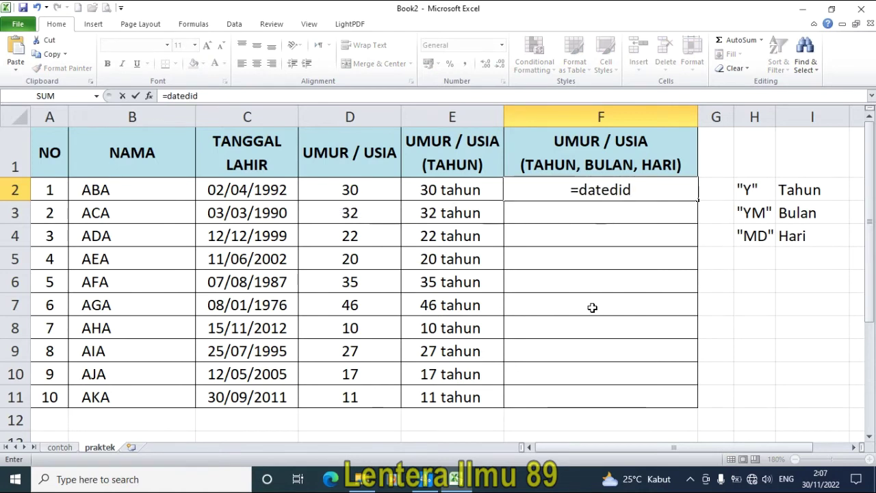
key("BackSpace")
type("f(")
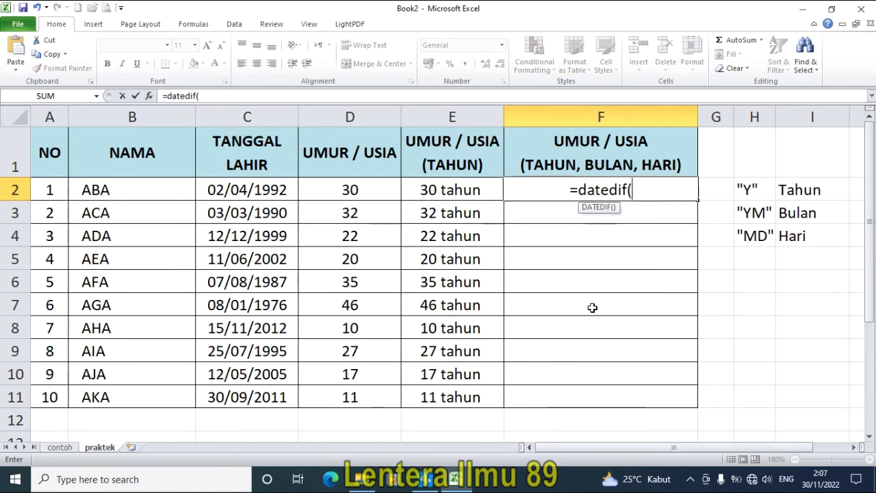
left_click(272, 189)
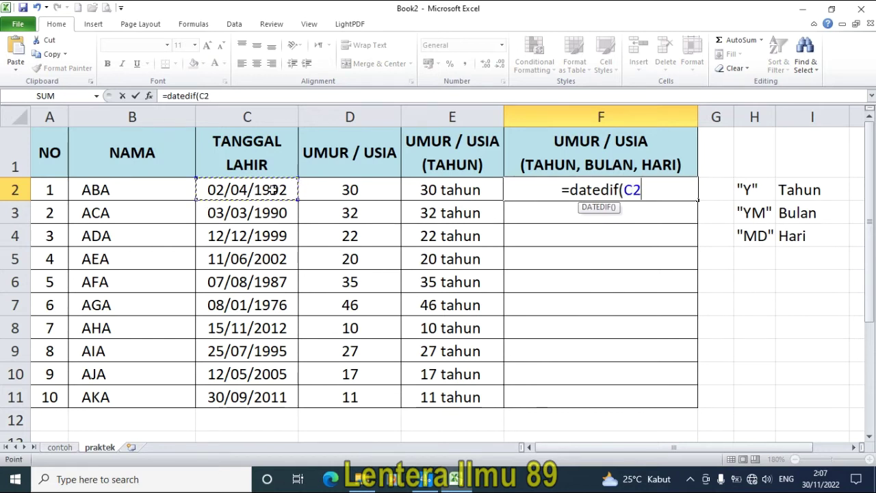
type(";")
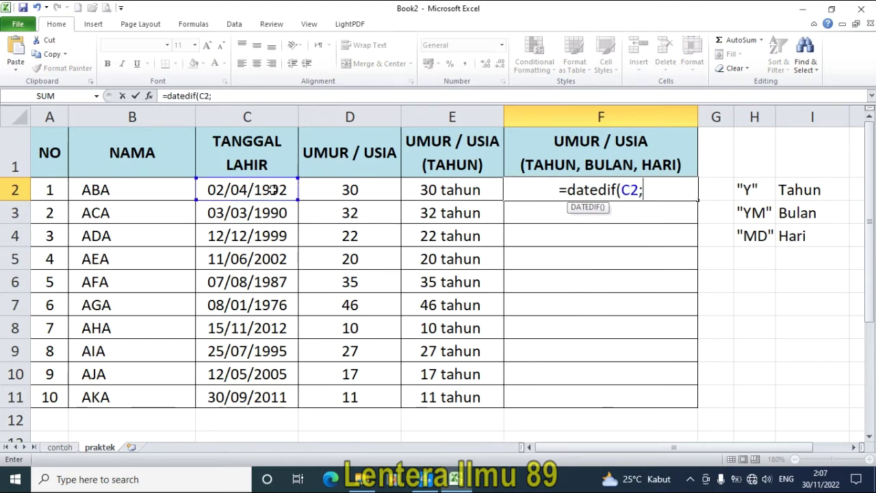
- Complete the first DATEDIF in F2 with TODAY() as the end date and "y" as the unit
type("t")
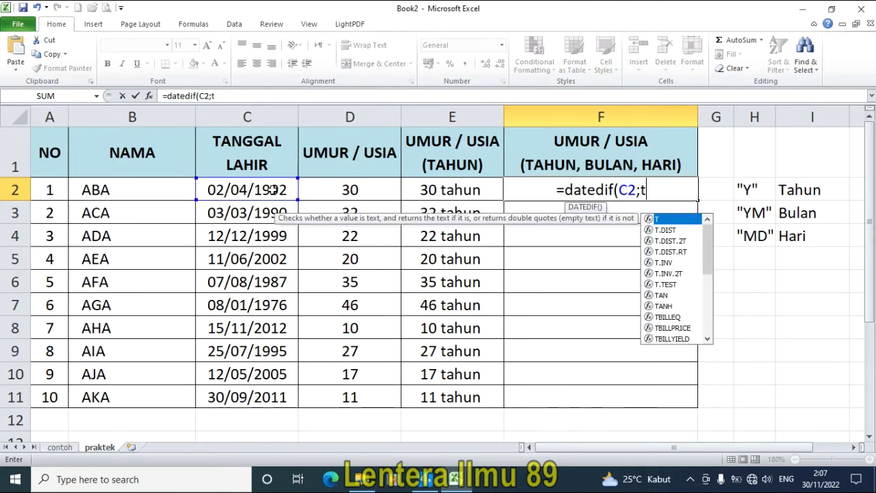
type("oday")
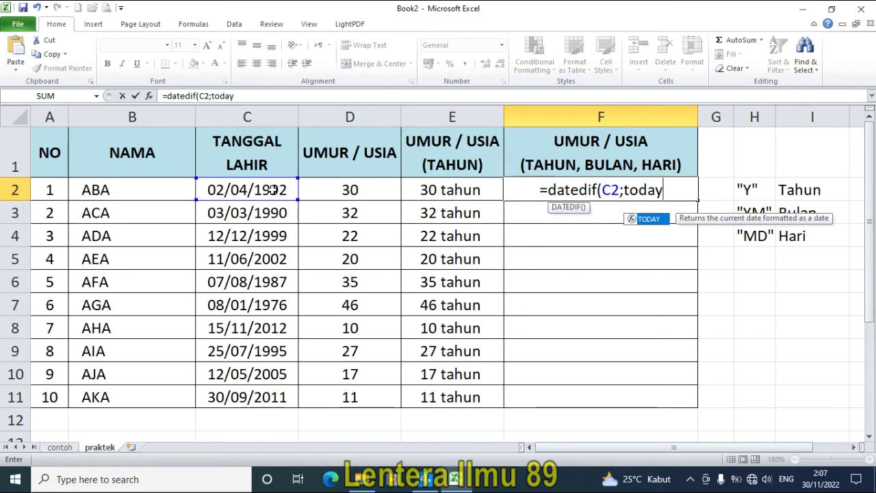
type("()")
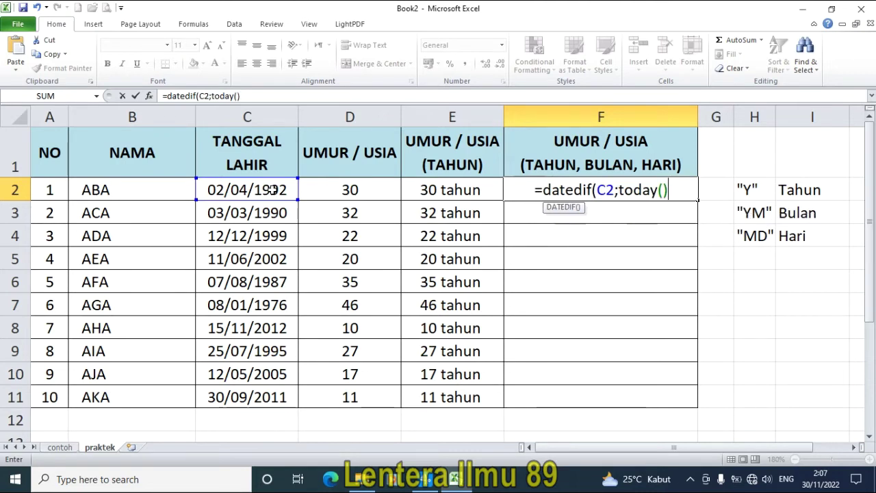
type(";")
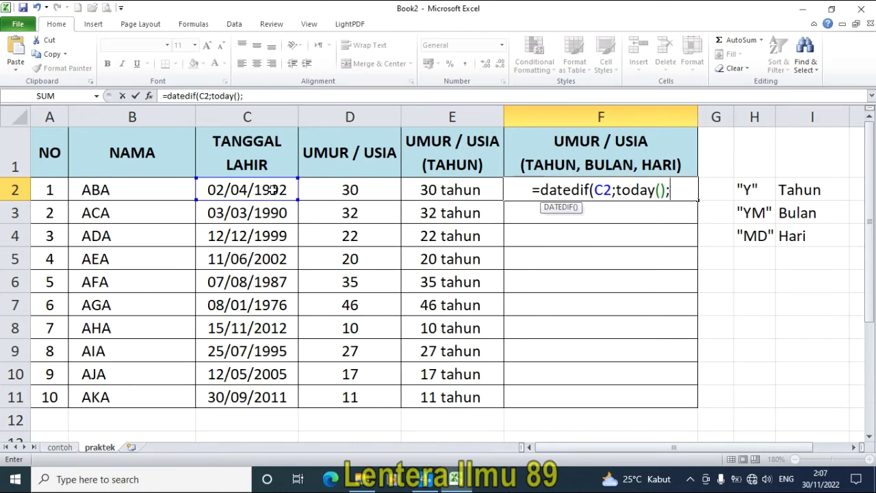
type("\"")
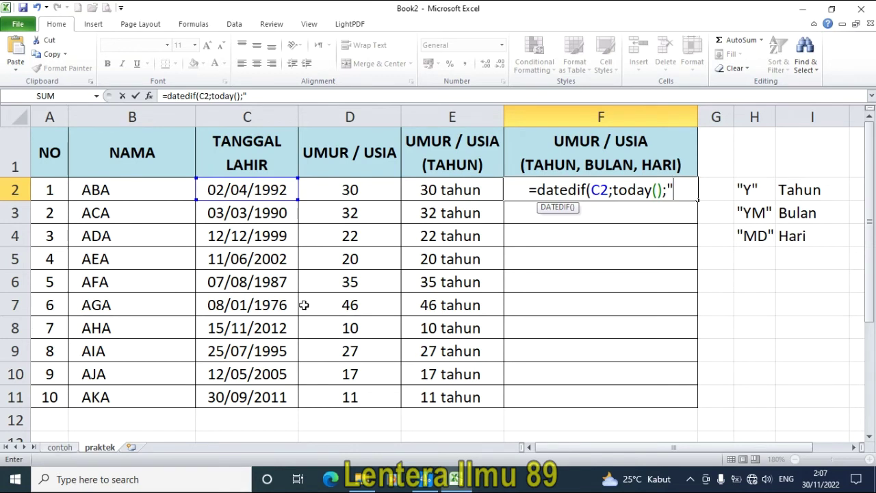
type("y")
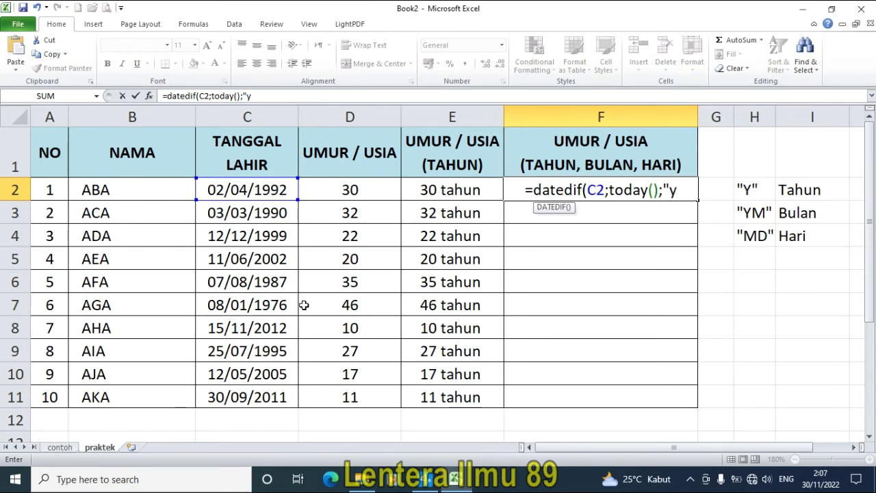
type("\"")
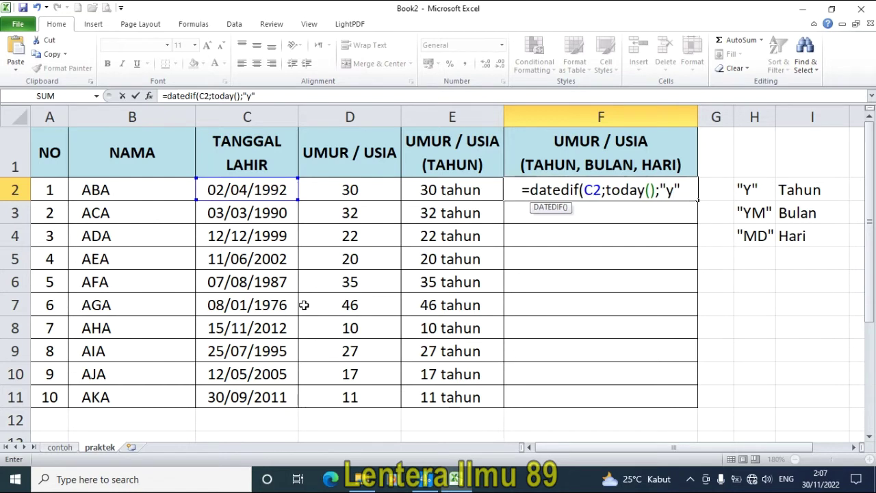
type(")")
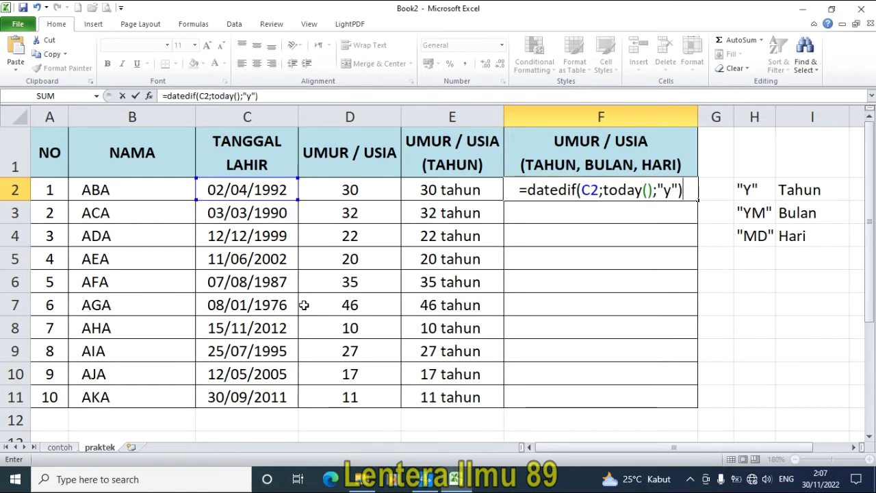
- Append &" tahun " to the year part of the formula in F2, with a space on each side of the word
type("&")
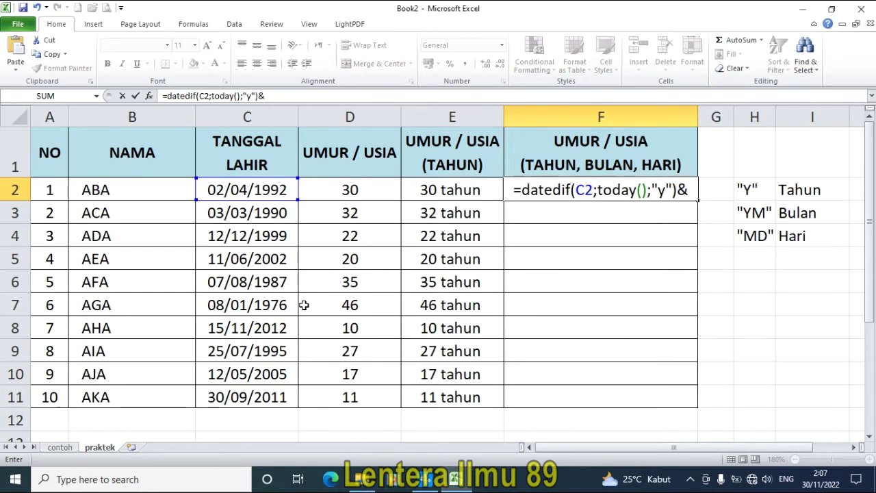
type("\"")
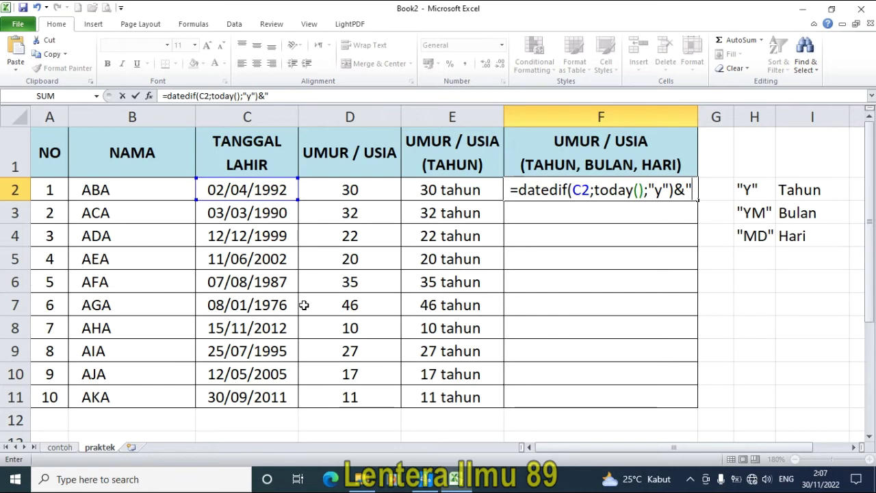
type(" tahun")
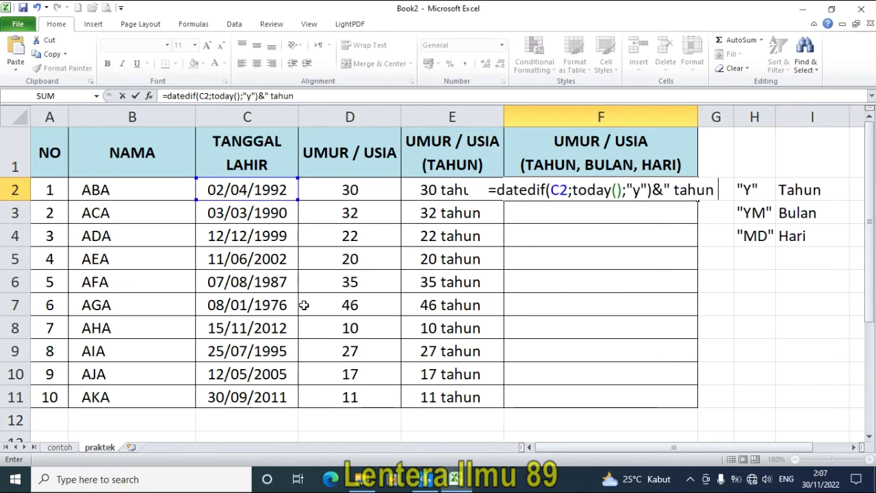
type(" \"\"")
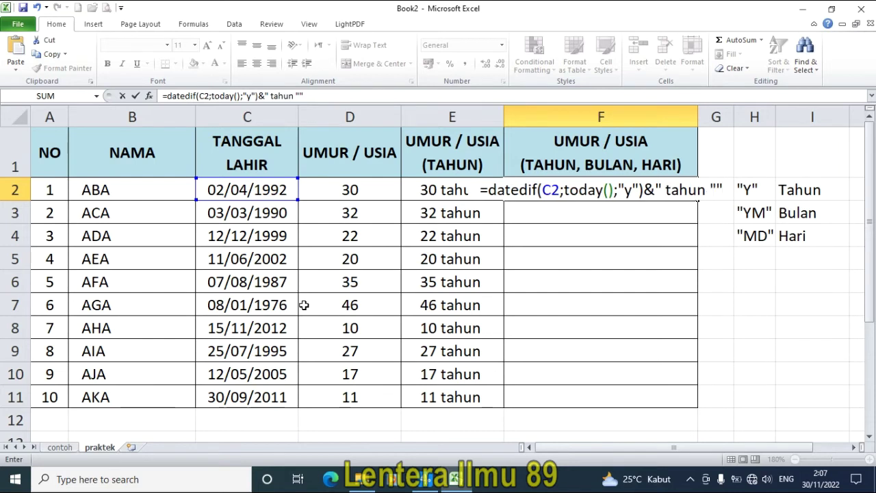
key("BackSpace")
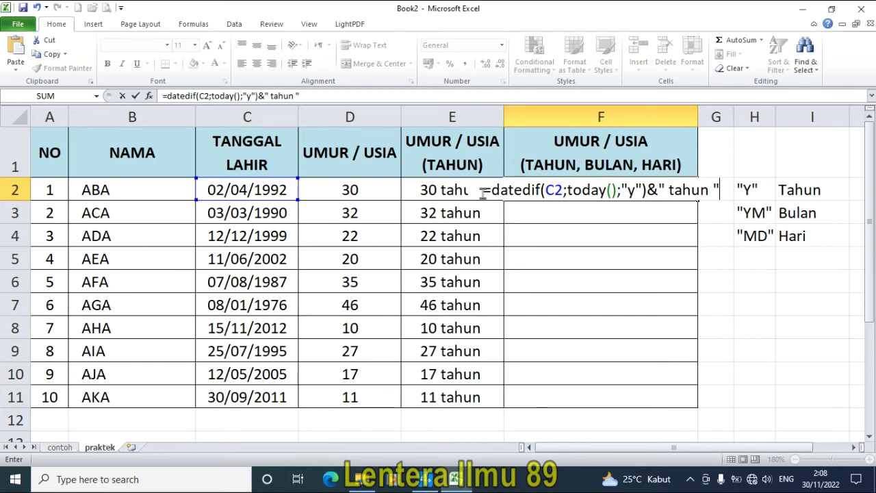
left_click_drag(483, 194, 736, 193)
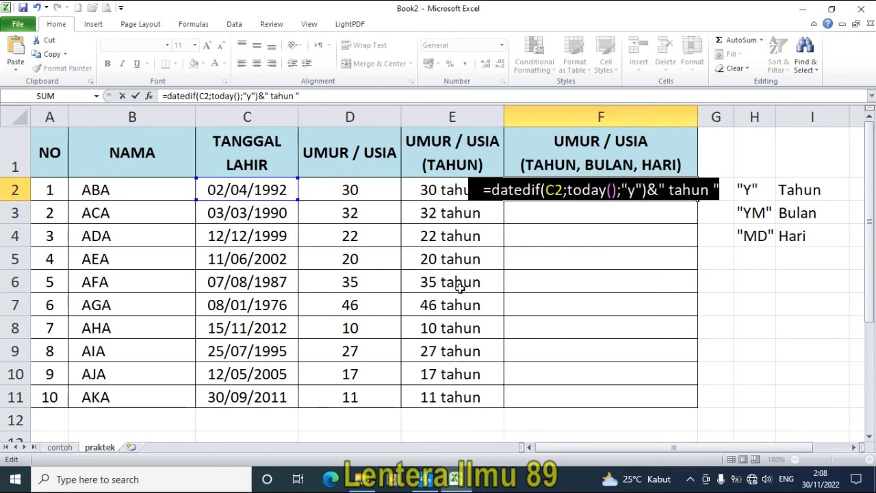
left_click(722, 192)
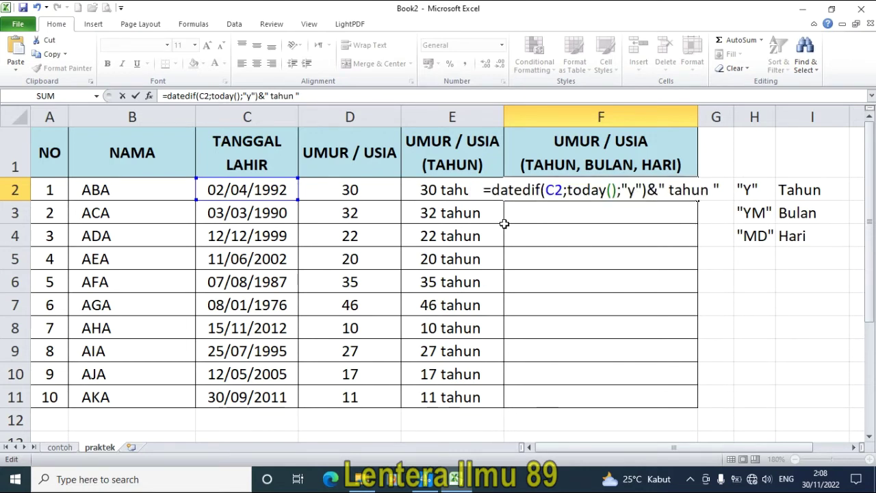
- Join a second DATEDIF to the formula in F2 with &, using C2 as its start date
type("&")
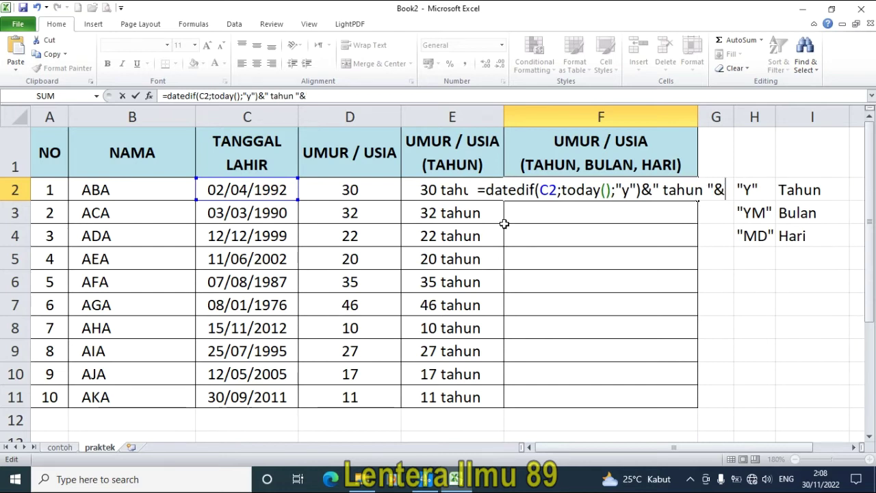
type("date")
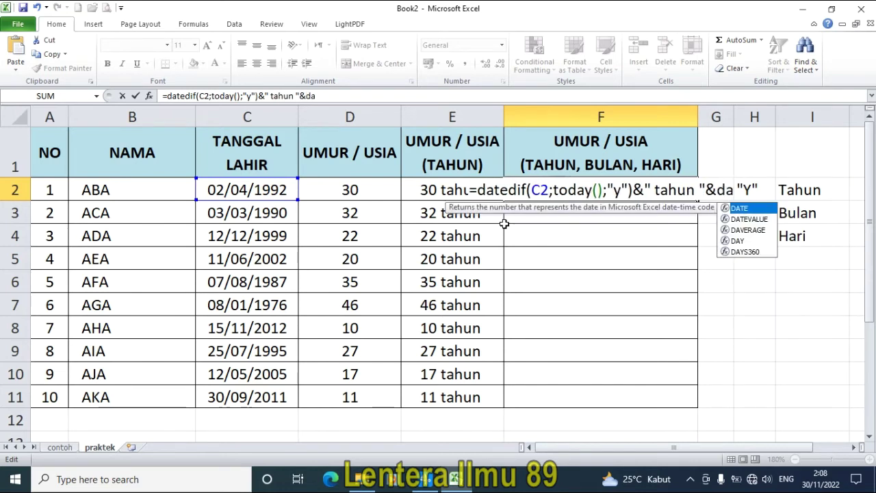
type("dif")
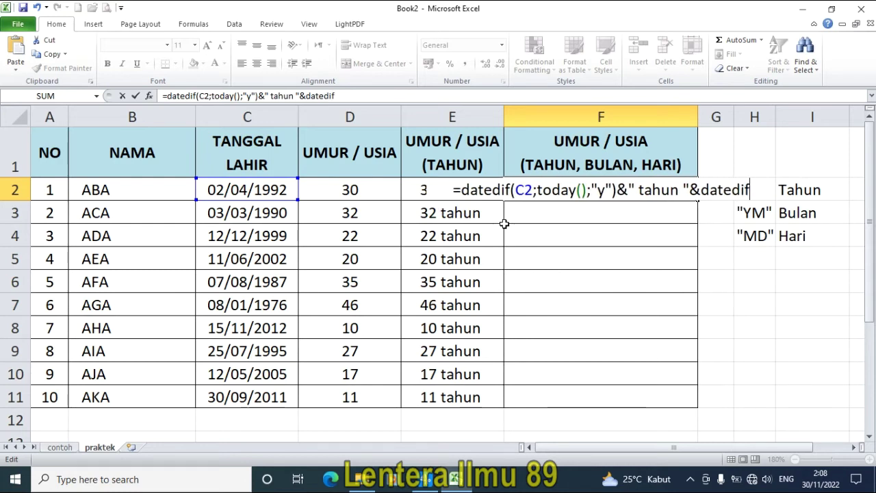
type("(")
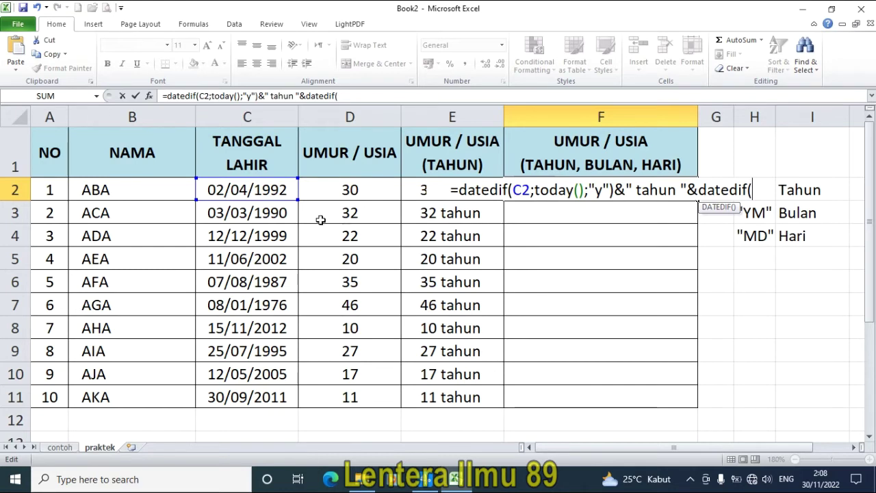
left_click(241, 192)
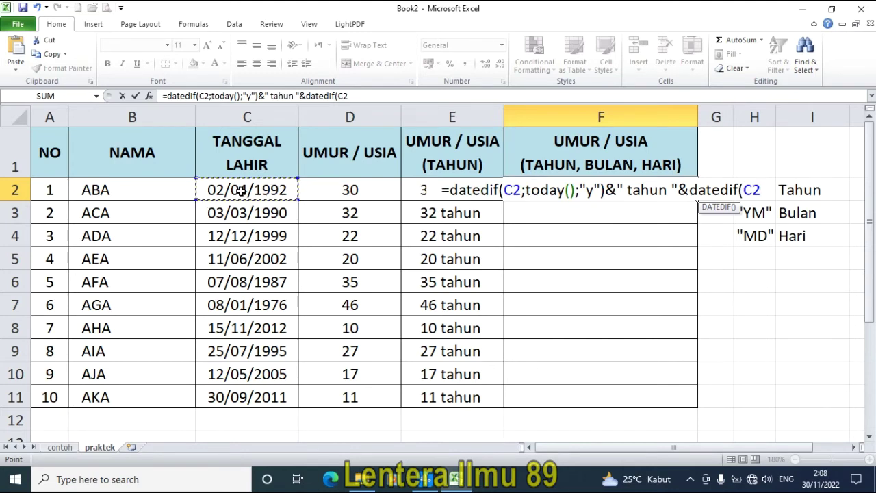
type(";")
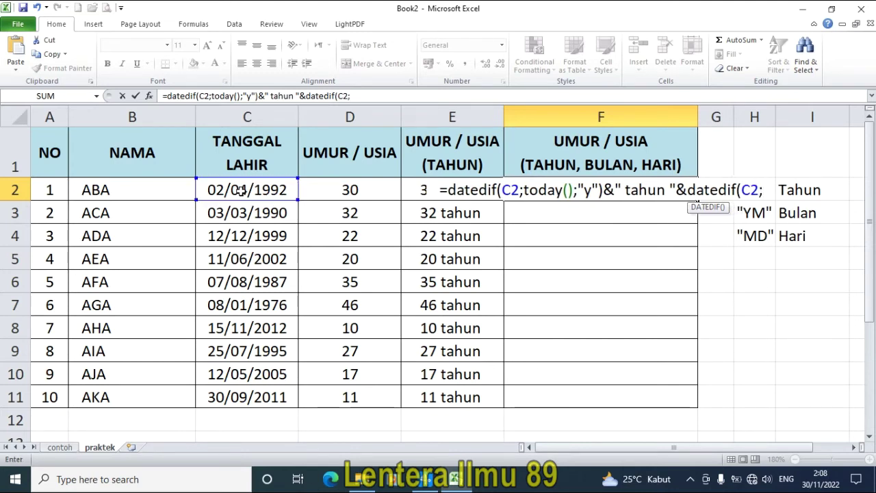
- Complete the second DATEDIF in F2 with TODAY() as the end date and "ym" as the unit
type("today")
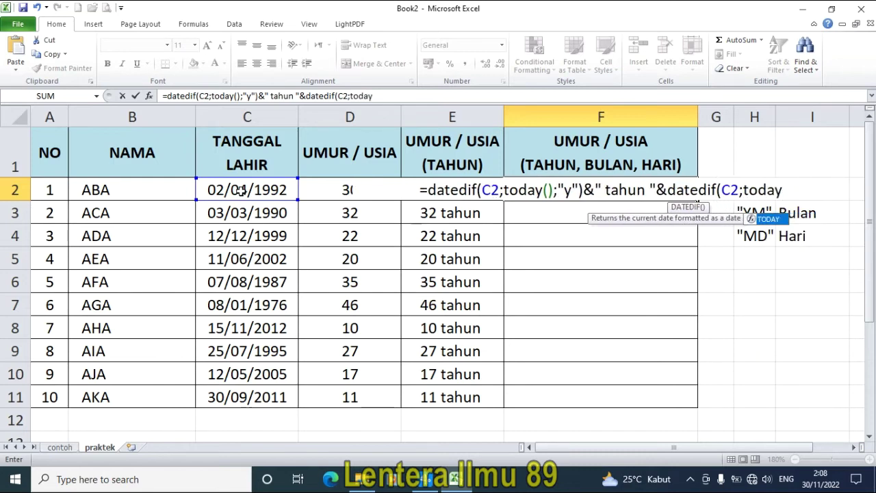
type("()")
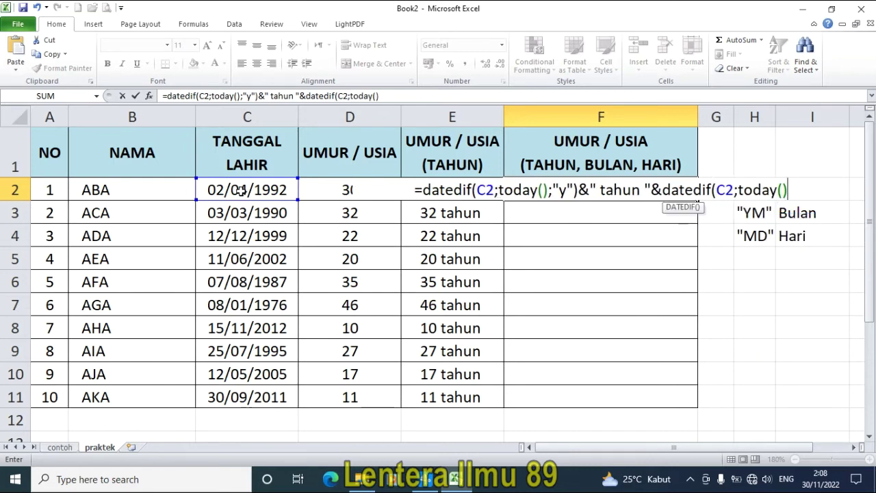
type(";")
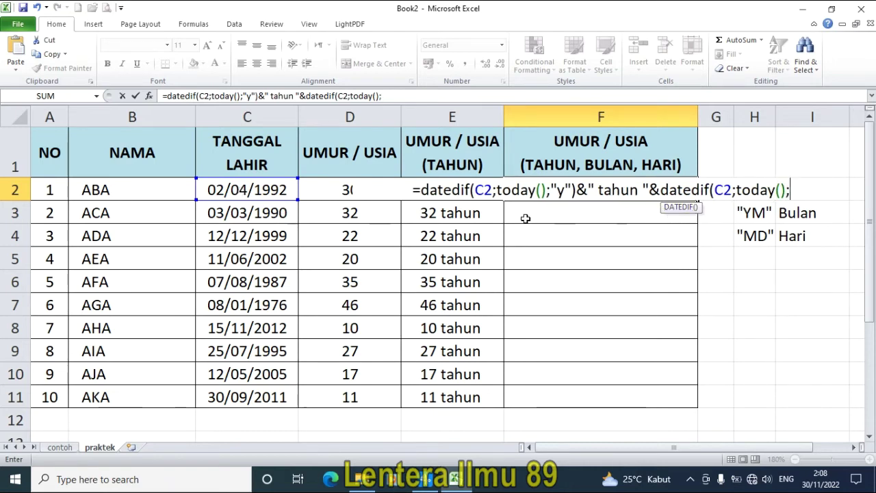
type("\"")
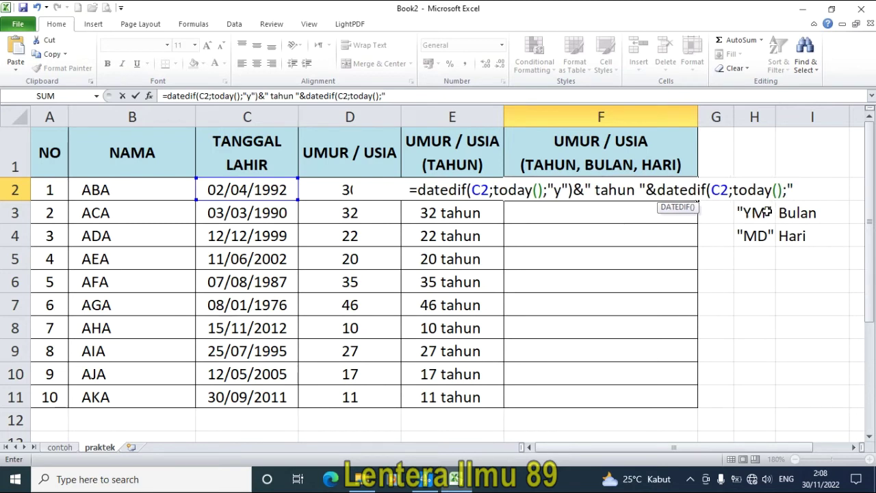
type("ym")
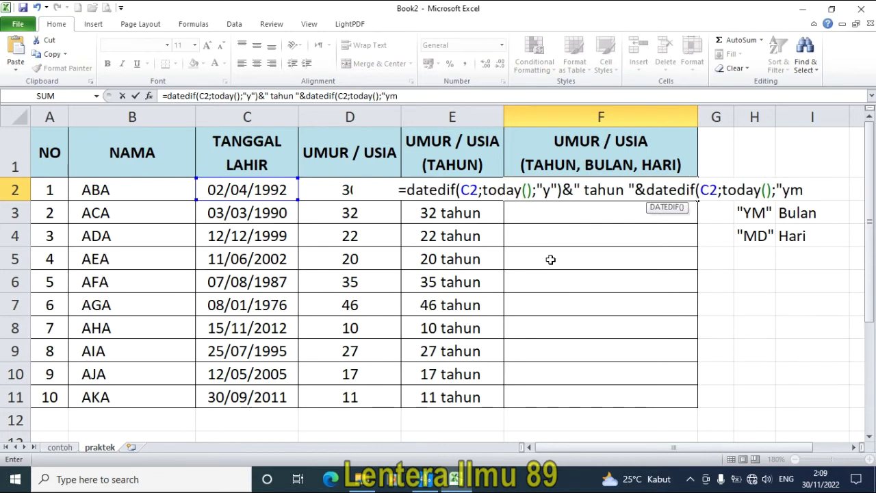
type("\"")
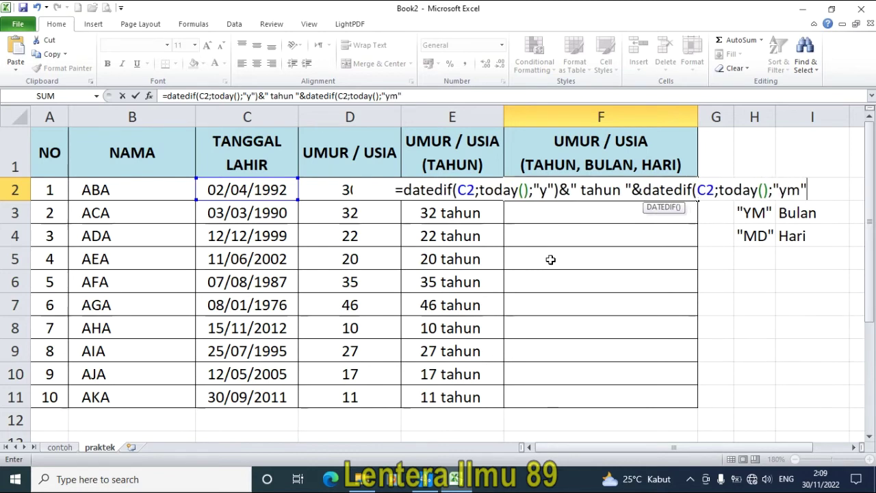
type(")")
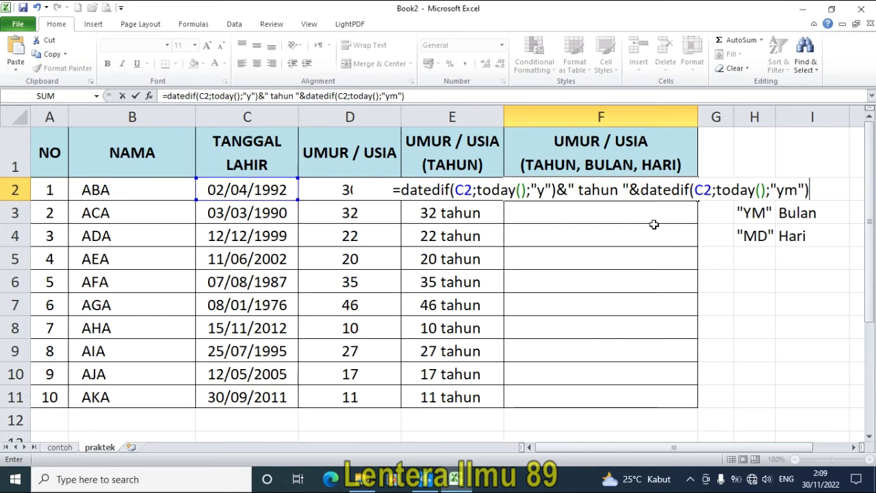
- Append &" bulan " to the month part, with a space on each side of the word, and enter the formula in F2
type("&")
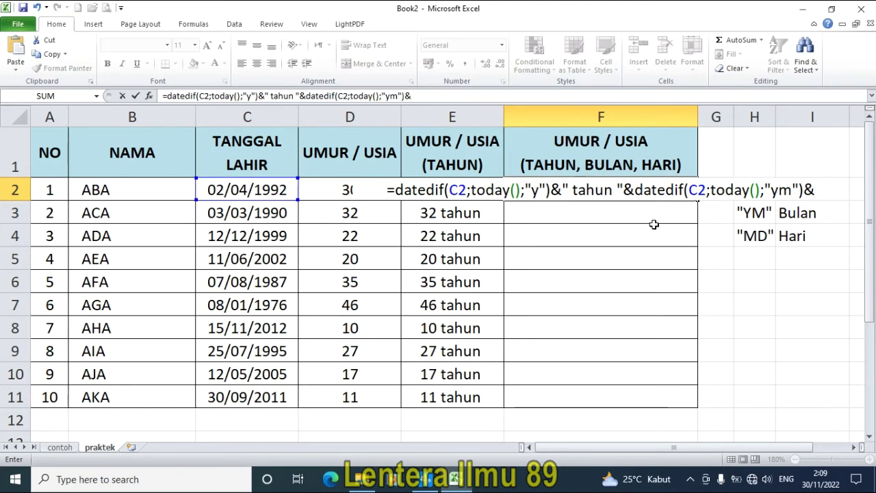
type("\"")
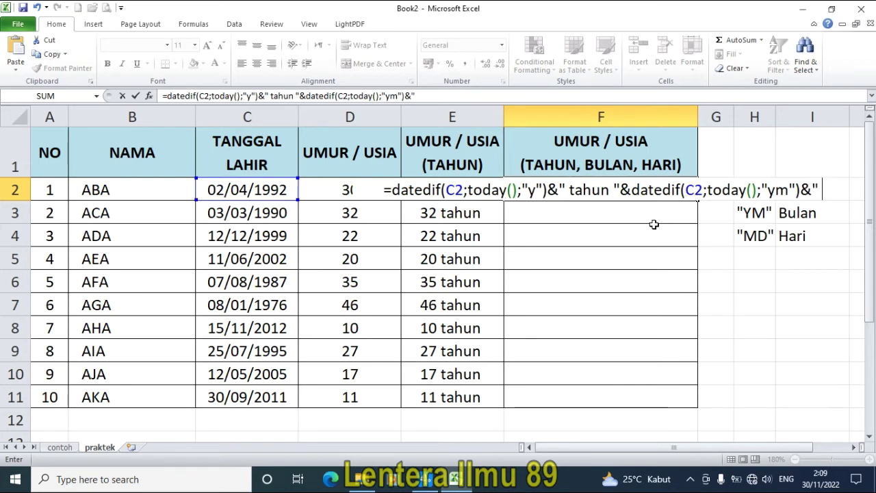
type(" bulan")
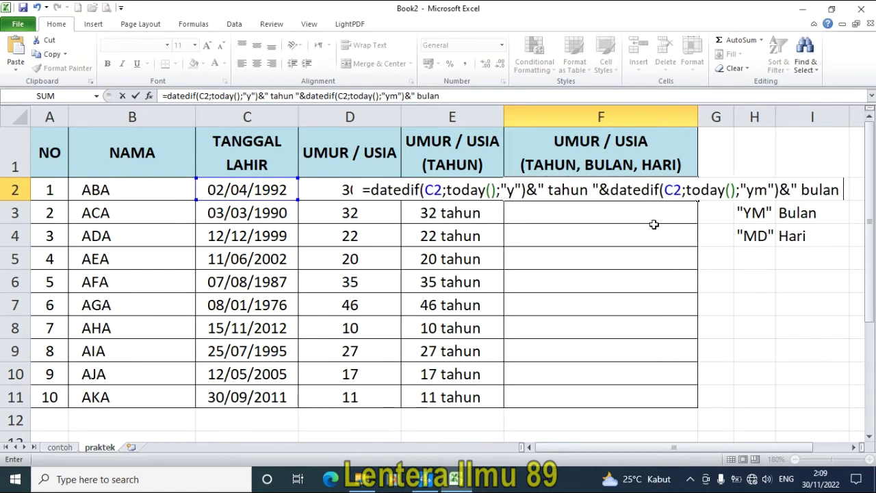
type(" \"")
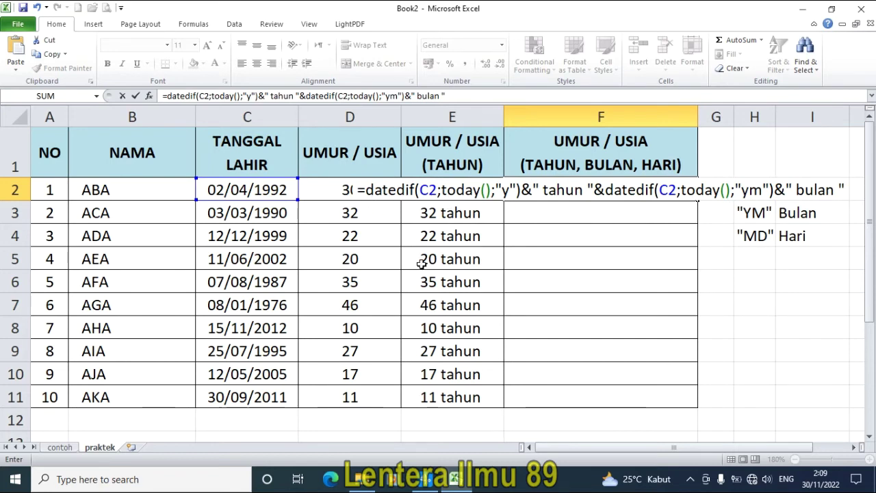
key("Return")
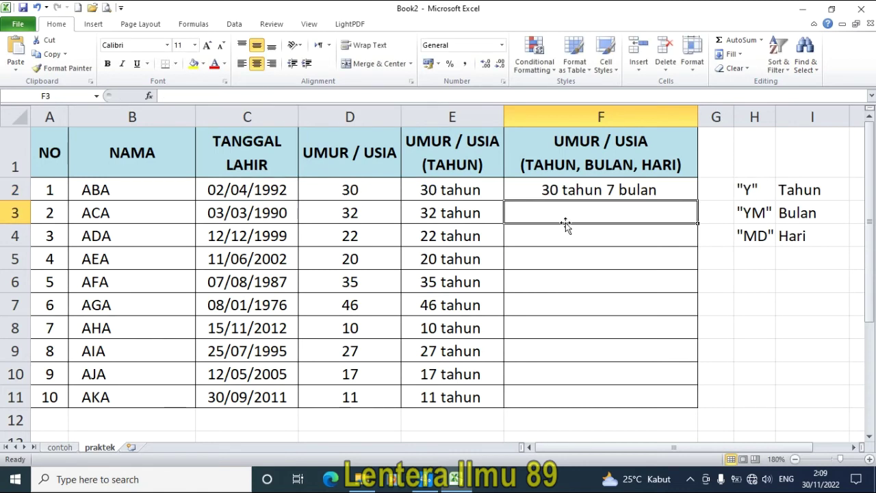
- Compare the result in F2 on praktek with the years, months and days column on the contoh sheet
left_click(619, 191)
left_click(542, 331)
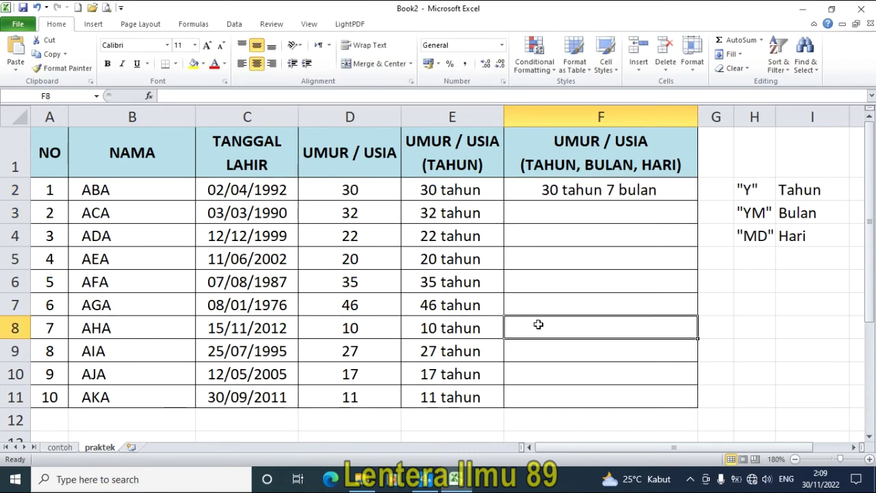
left_click(551, 197)
left_click(68, 447)
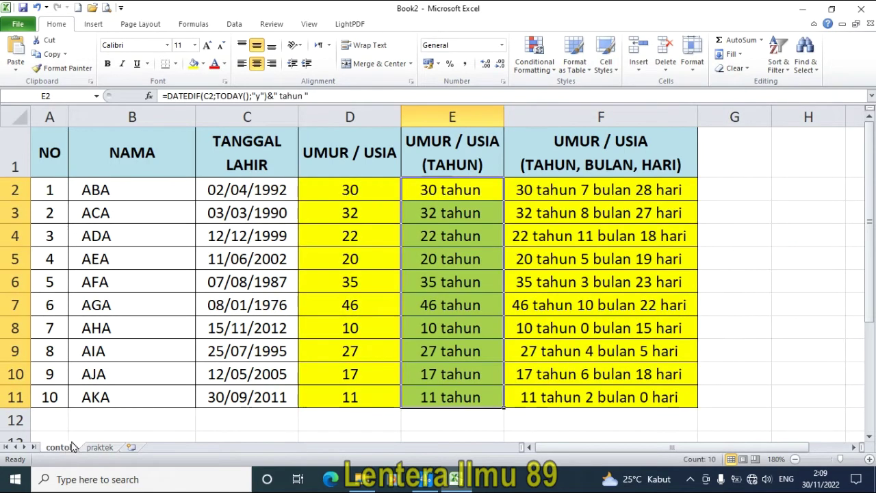
left_click_drag(602, 191, 600, 379)
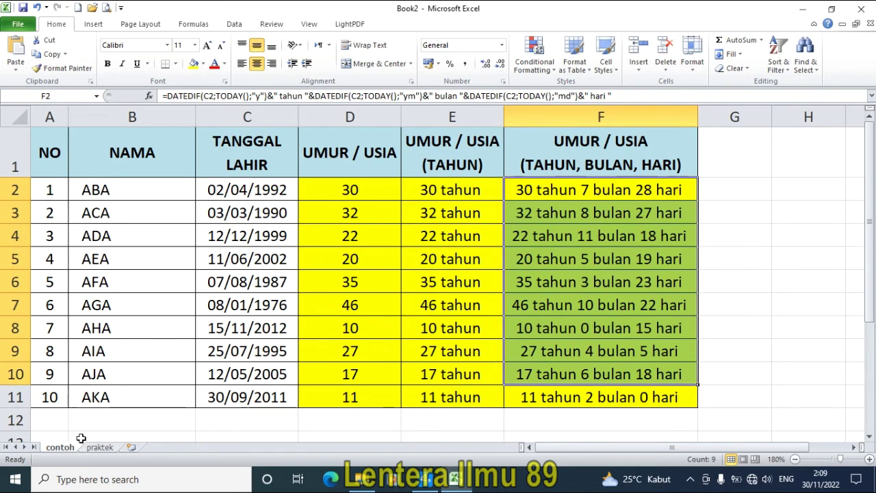
left_click(99, 446)
left_click(612, 278)
- Reopen the formula in F2 on praktek and join a third DATEDIF to its end with &, using C2 as start date
left_click(633, 194)
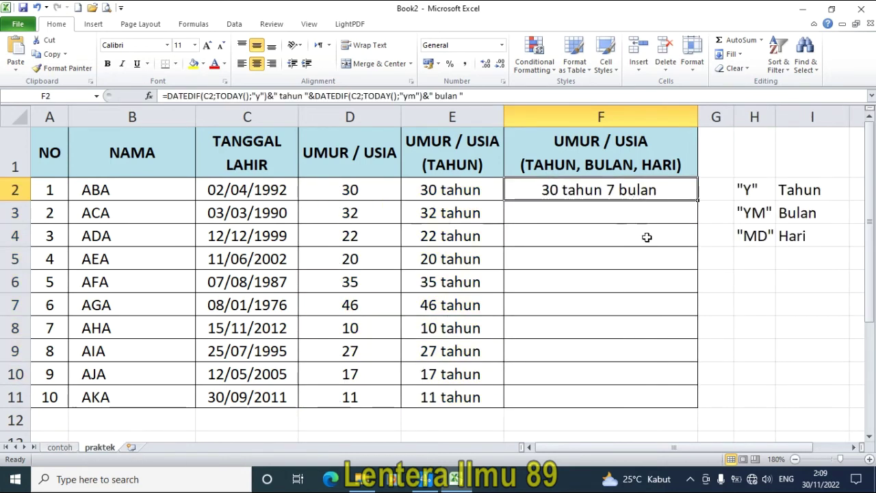
double_click(680, 190)
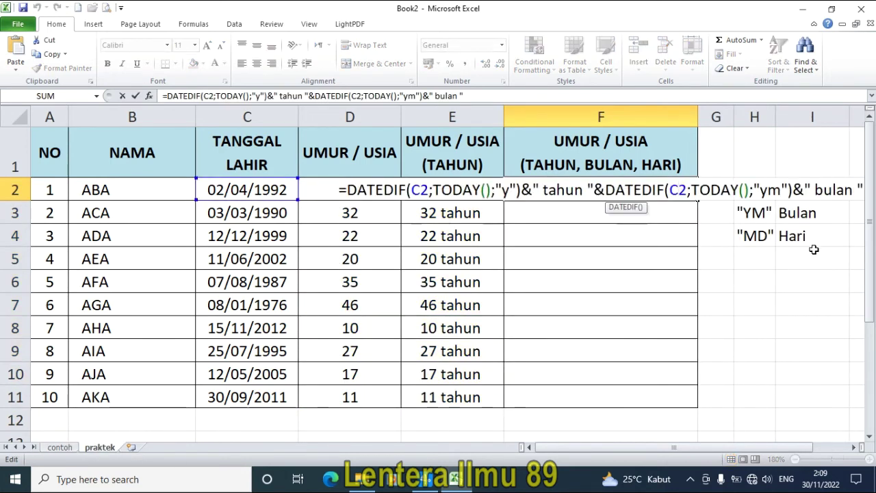
left_click(857, 190)
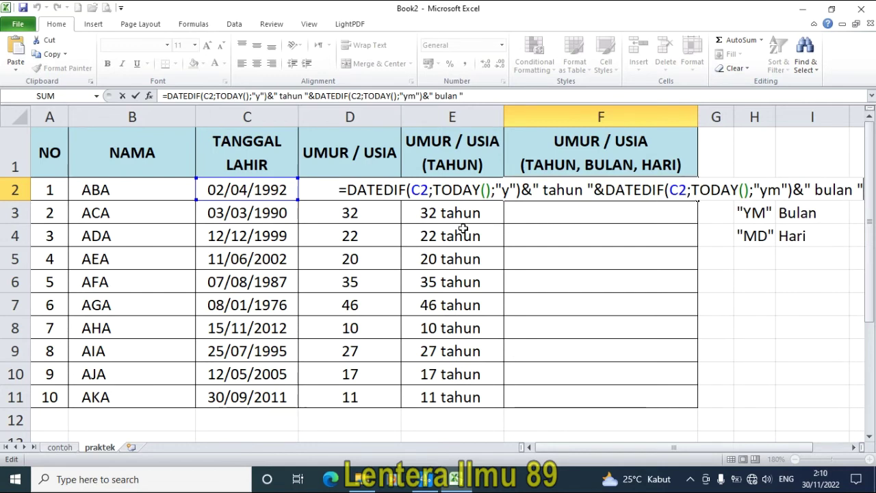
type("&")
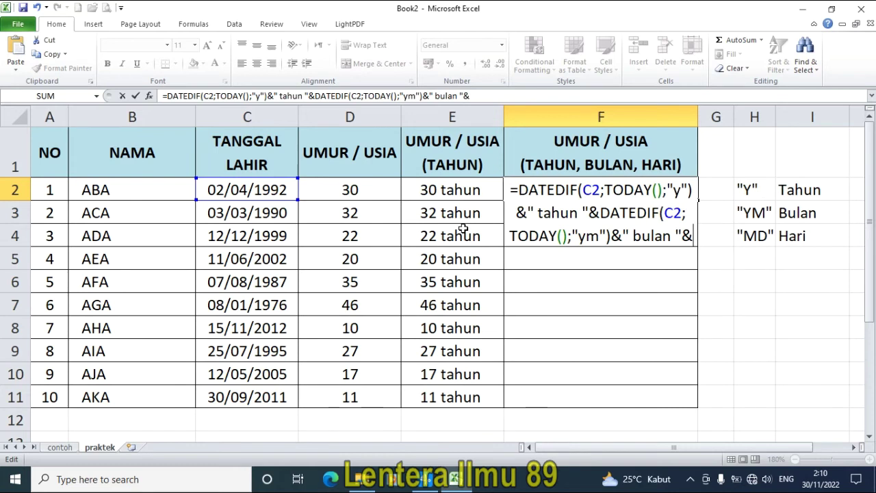
type("dated")
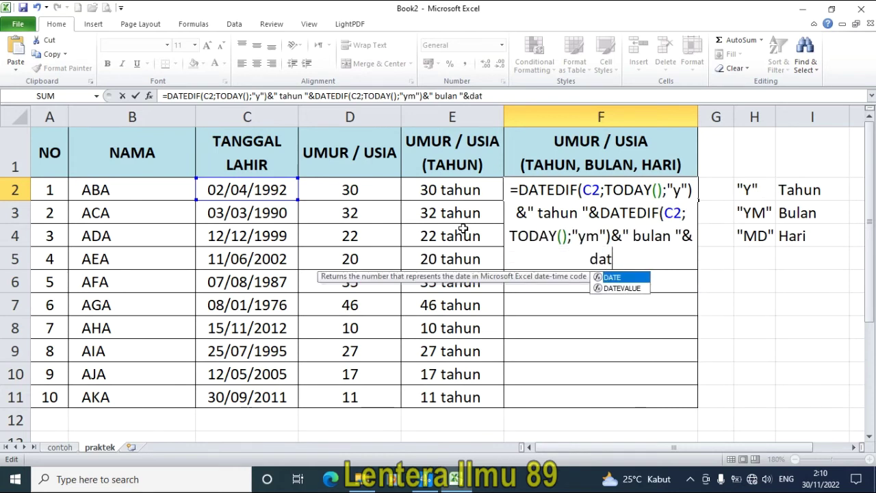
type("if")
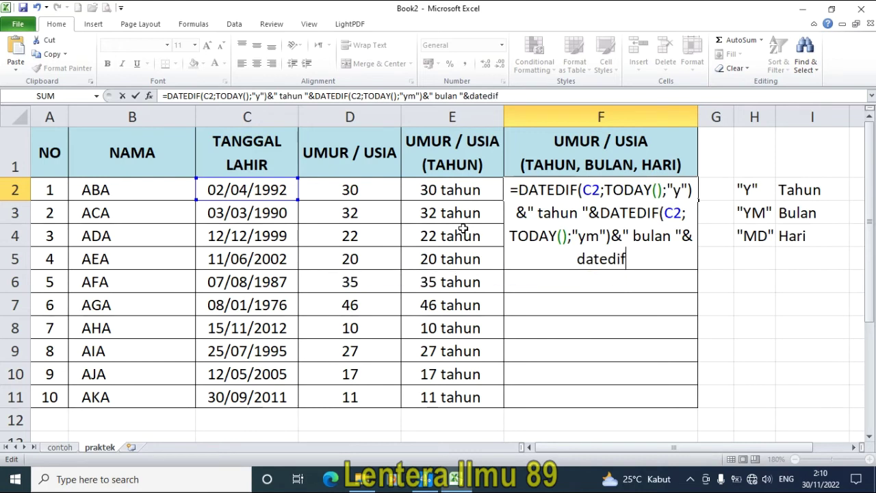
type("(")
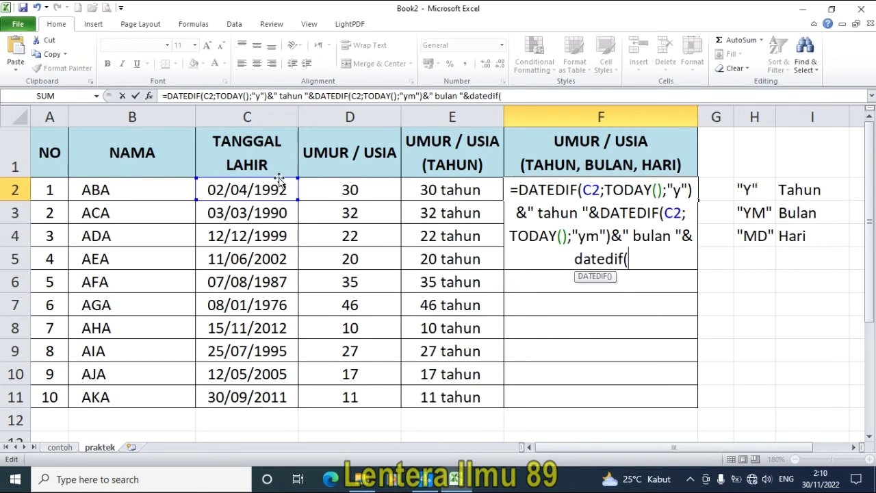
left_click(243, 192)
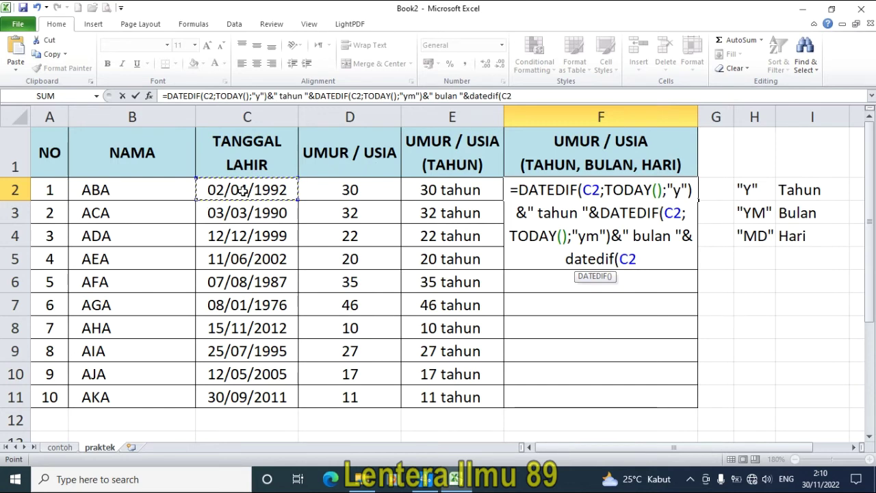
- Complete the third DATEDIF in F2 with TODAY() as the end date and "md" as the unit
type(";today")
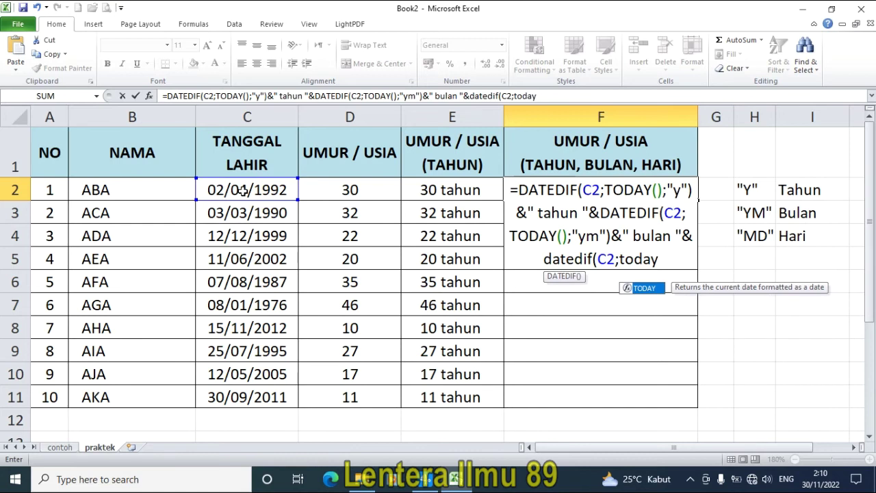
type("()")
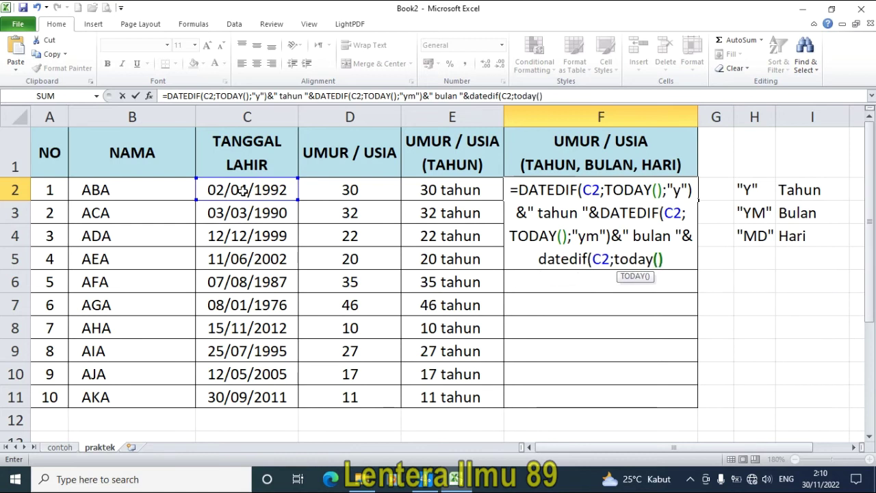
type(";")
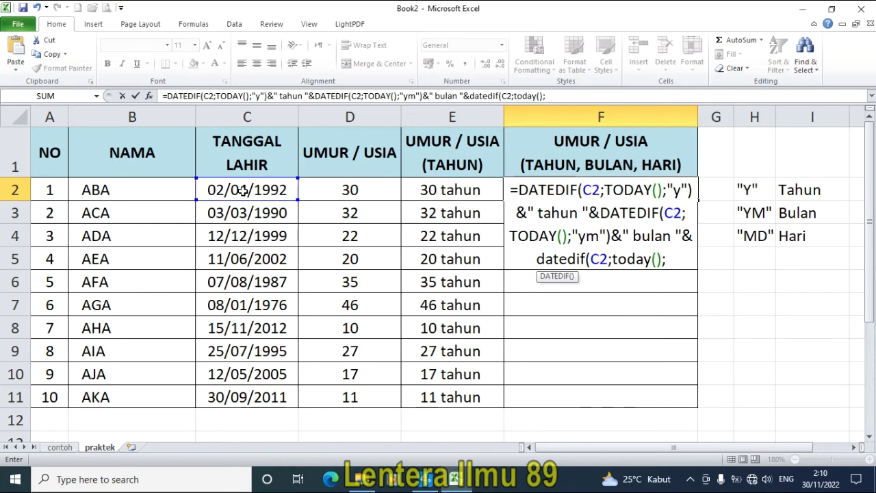
type("\"")
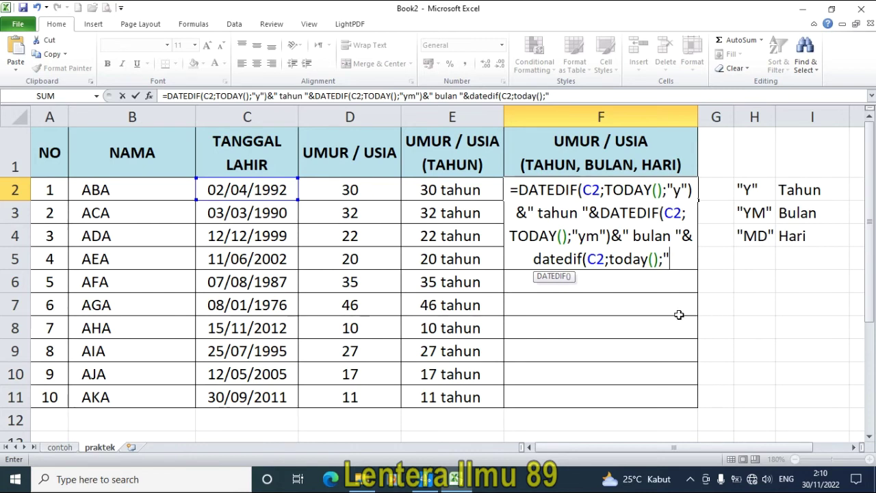
type("md\"")
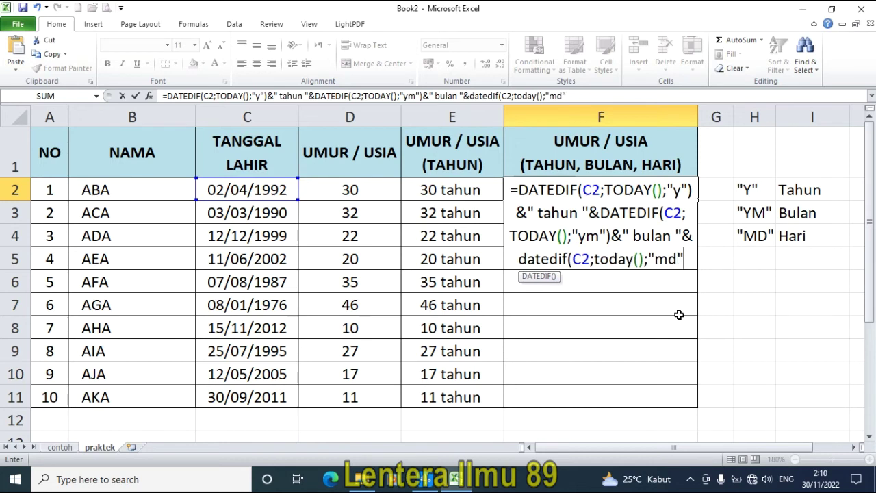
type(")")
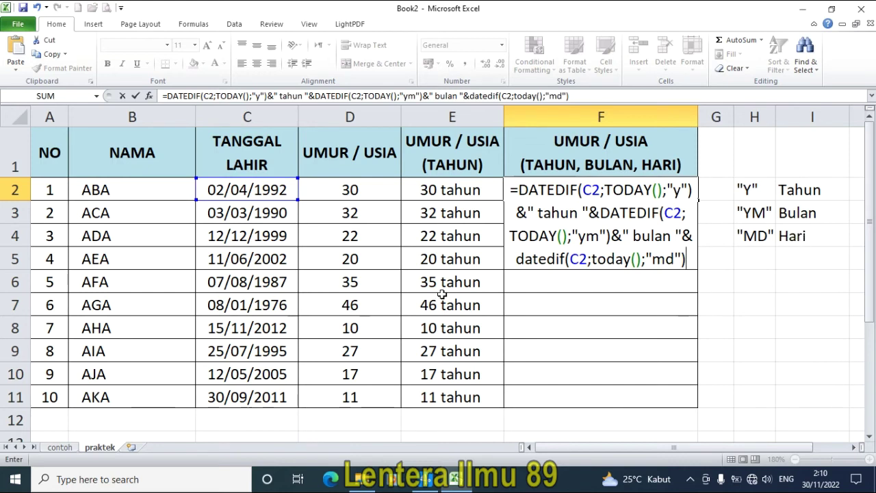
- Append &" hari " to the day part, with a space on each side of the word, and enter the formula in F2
type("&")
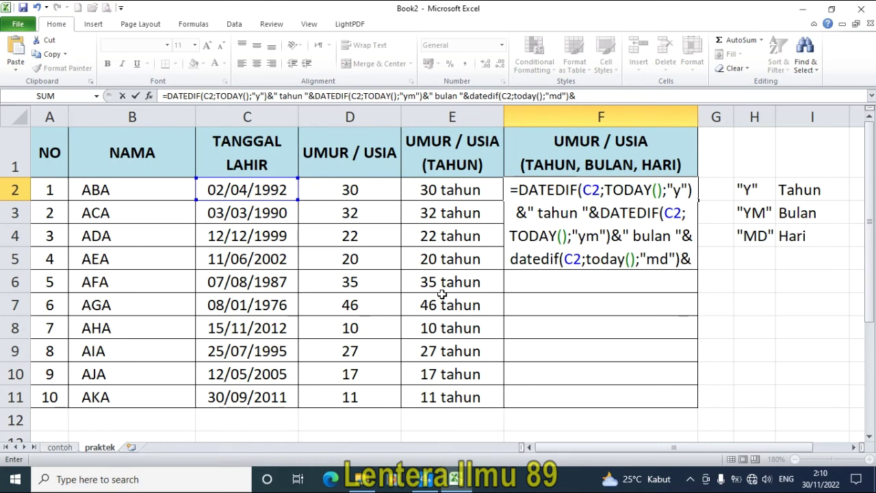
type("\"")
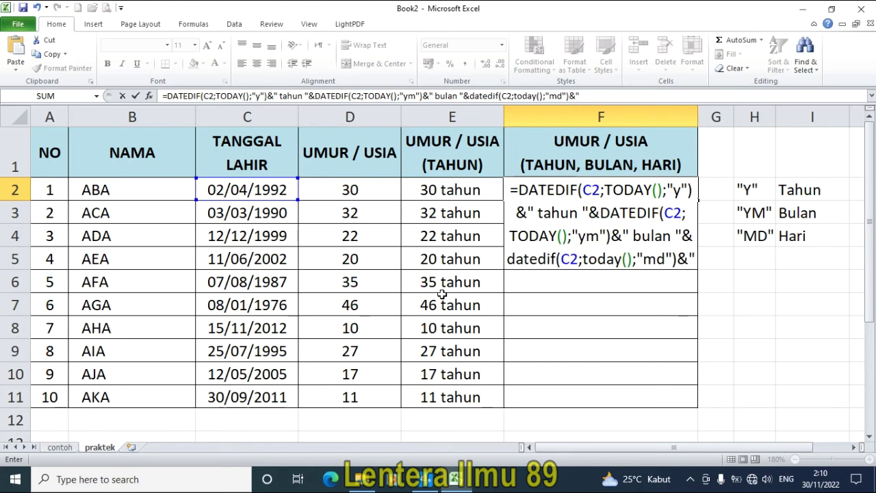
type(" hari ")
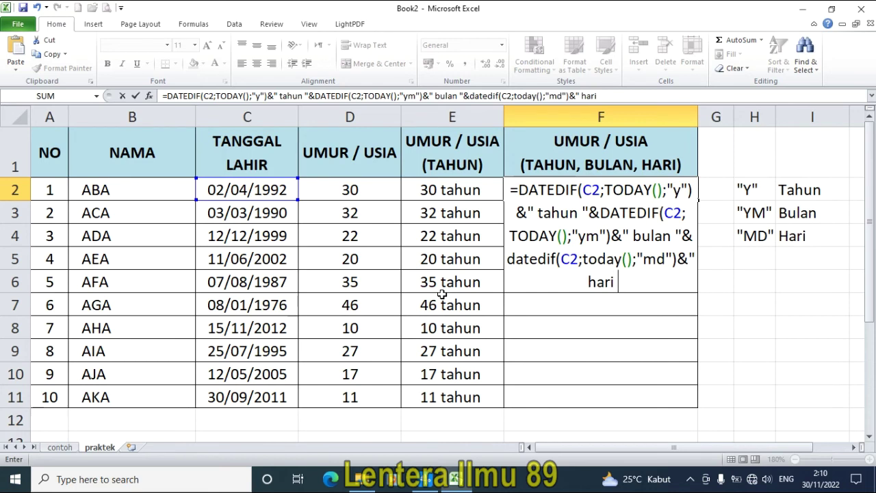
type("\"")
key("Return")
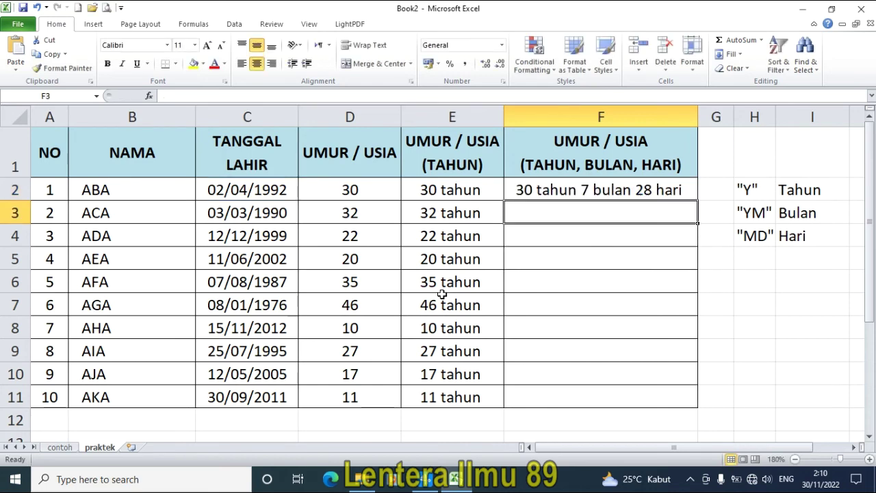
- Check the finished years, months and days formula and its result in F2
left_click(556, 192)
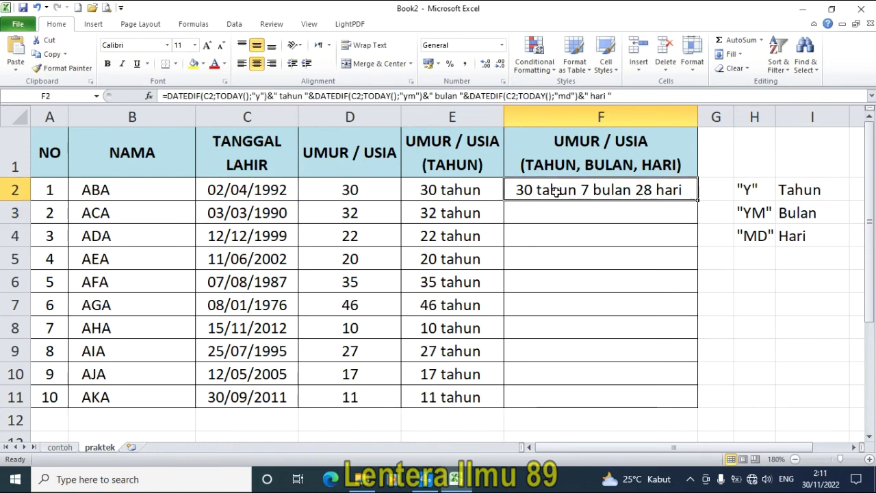
left_click(553, 253)
left_click(574, 192)
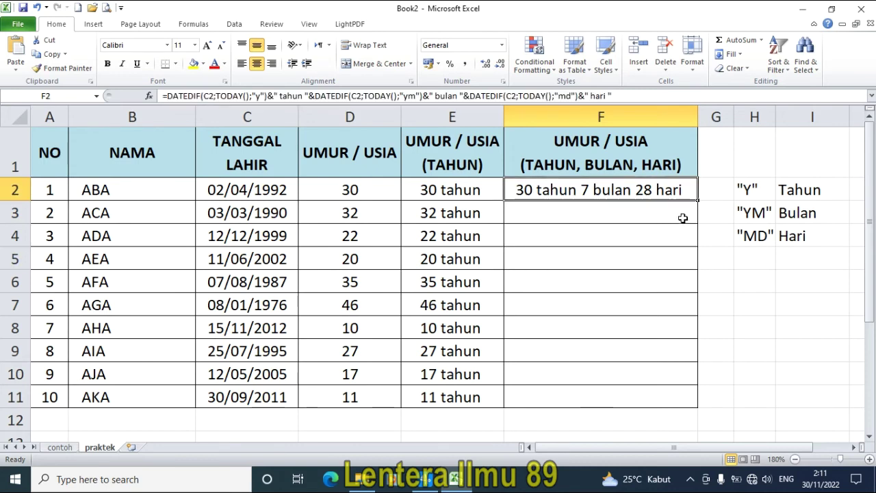
- Fill the years, months and days formula from F2 down through F11
left_click_drag(699, 202, 694, 406)
left_click(382, 312)
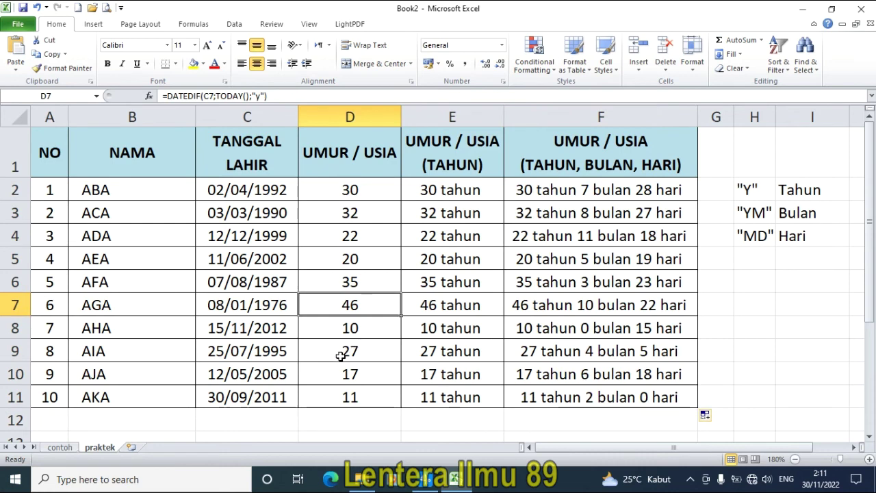
left_click(345, 353)
left_click(288, 417)
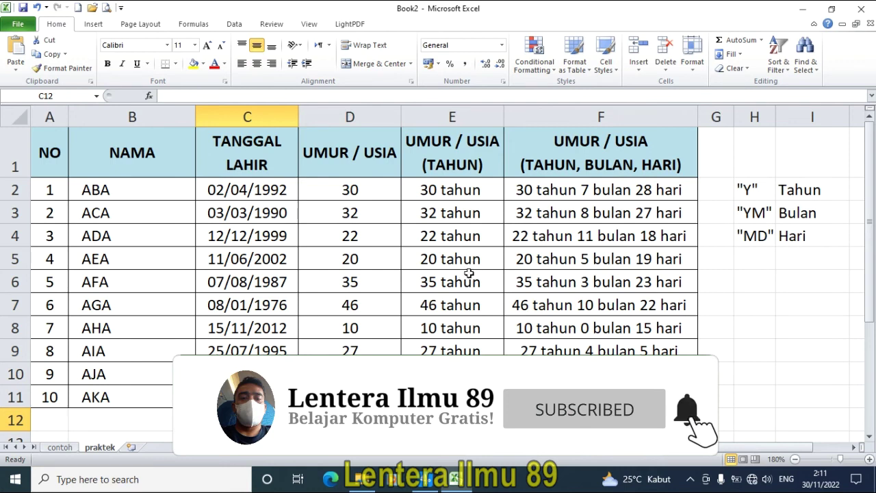
- Review the three finished age columns in turn: D2:D11, E2:E11 and F2:F11
left_click_drag(352, 190, 363, 395)
left_click(365, 232)
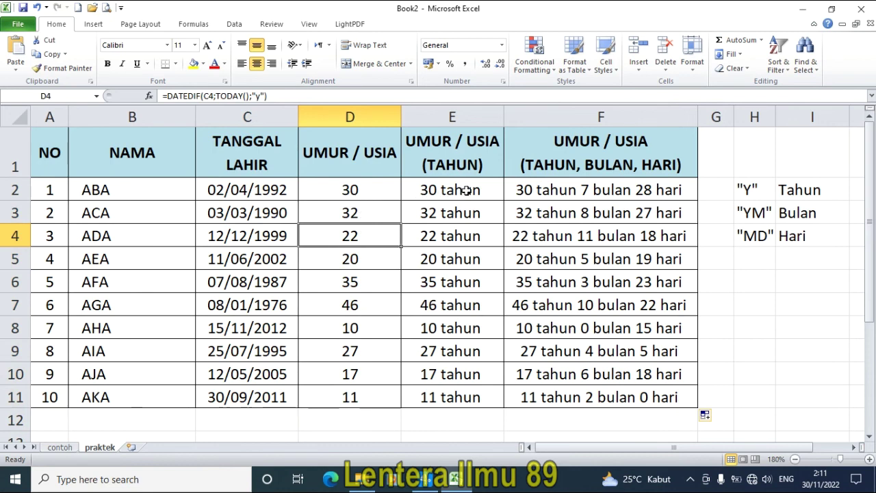
left_click_drag(455, 192, 483, 390)
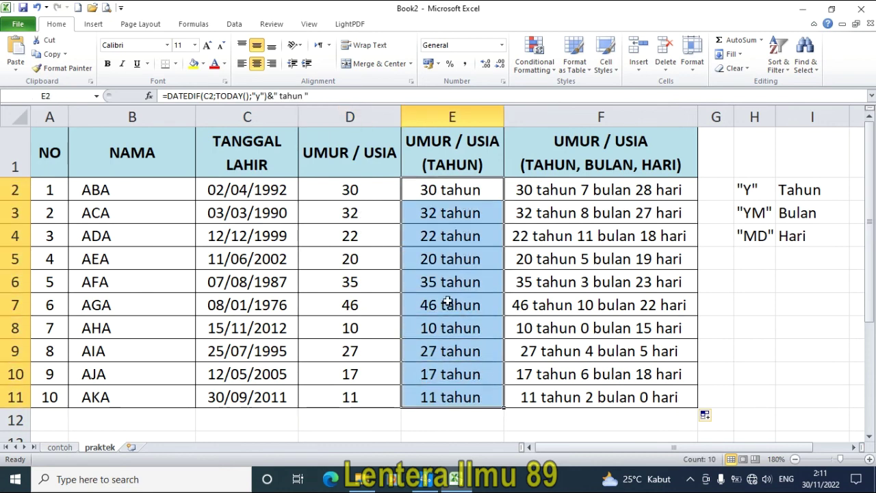
left_click(454, 238)
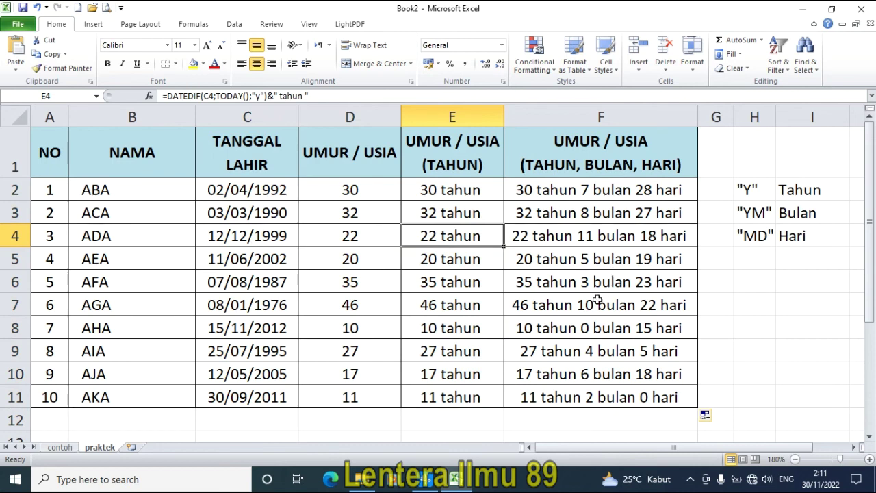
left_click_drag(626, 195, 649, 403)
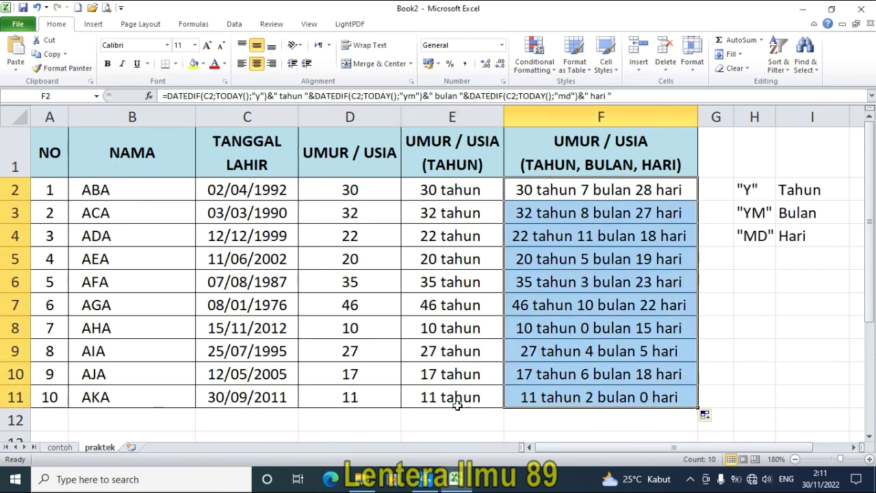
left_click(129, 422)
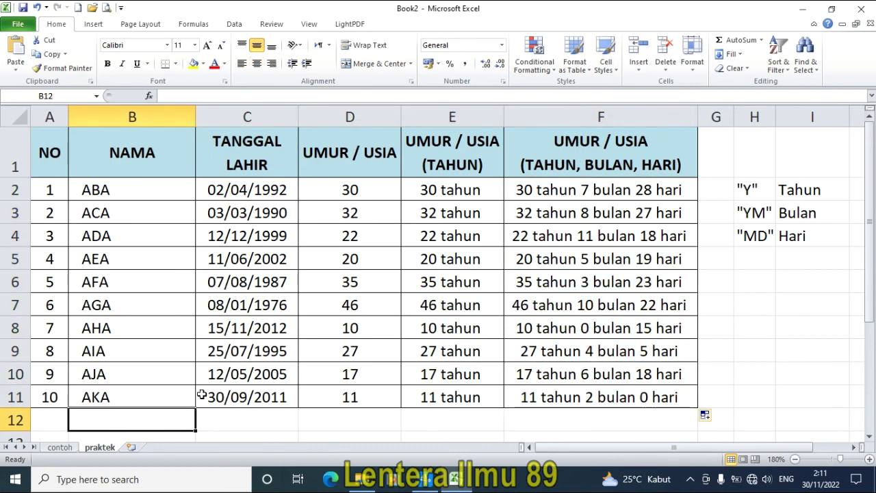